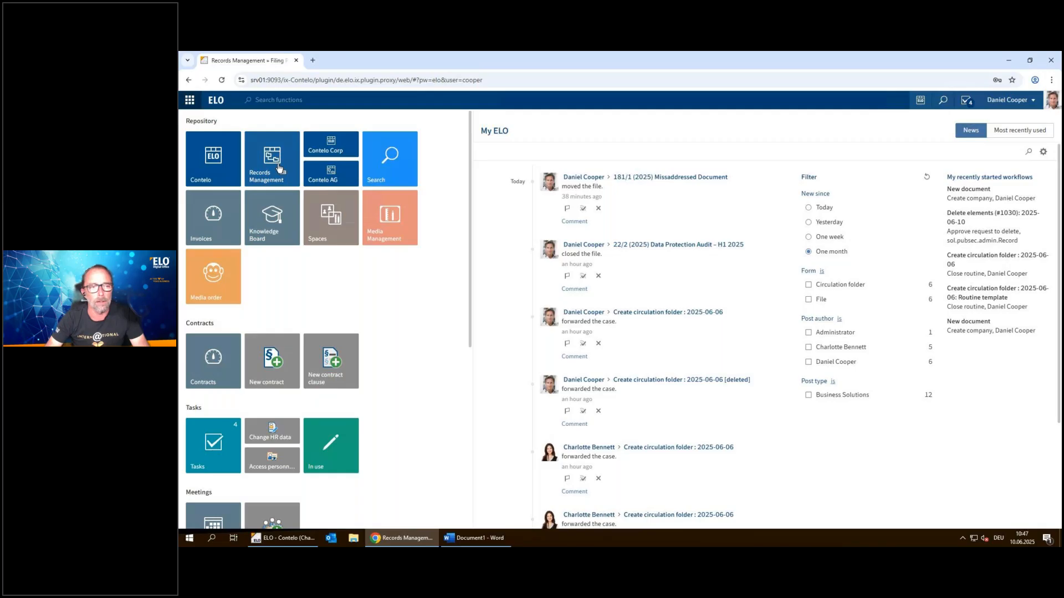
# Open the Records Management filing plan, select "1 - Central administration" and expand its subgroups
pyautogui.click(280, 169)
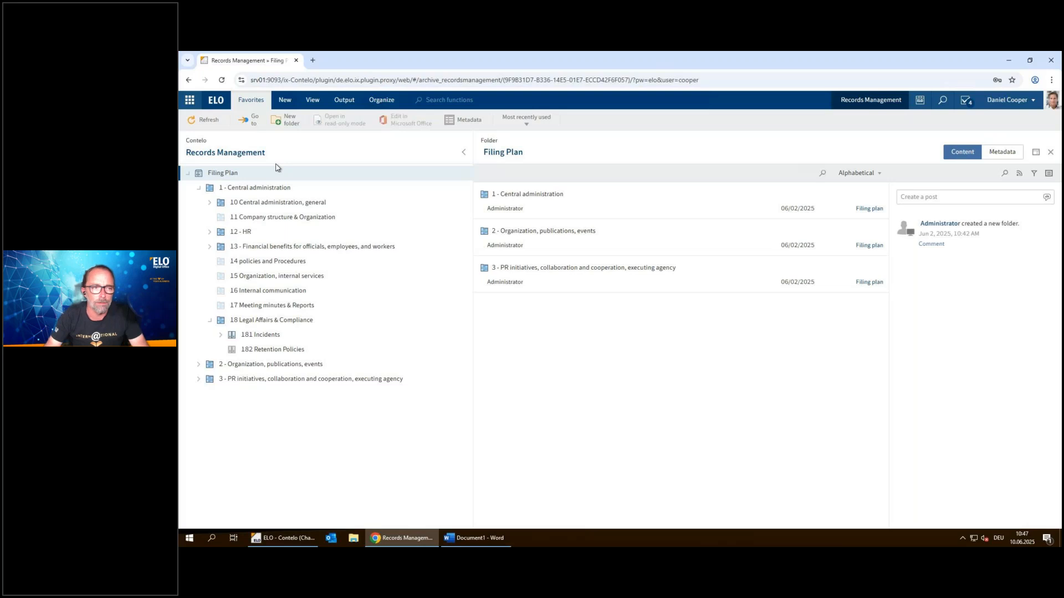
pyautogui.click(199, 190)
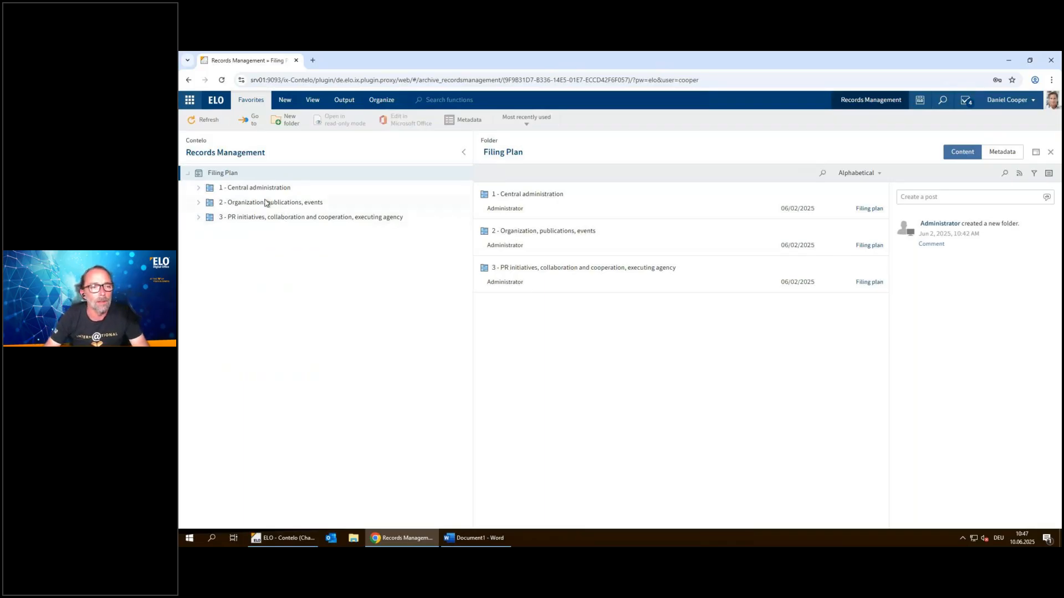
pyautogui.click(242, 188)
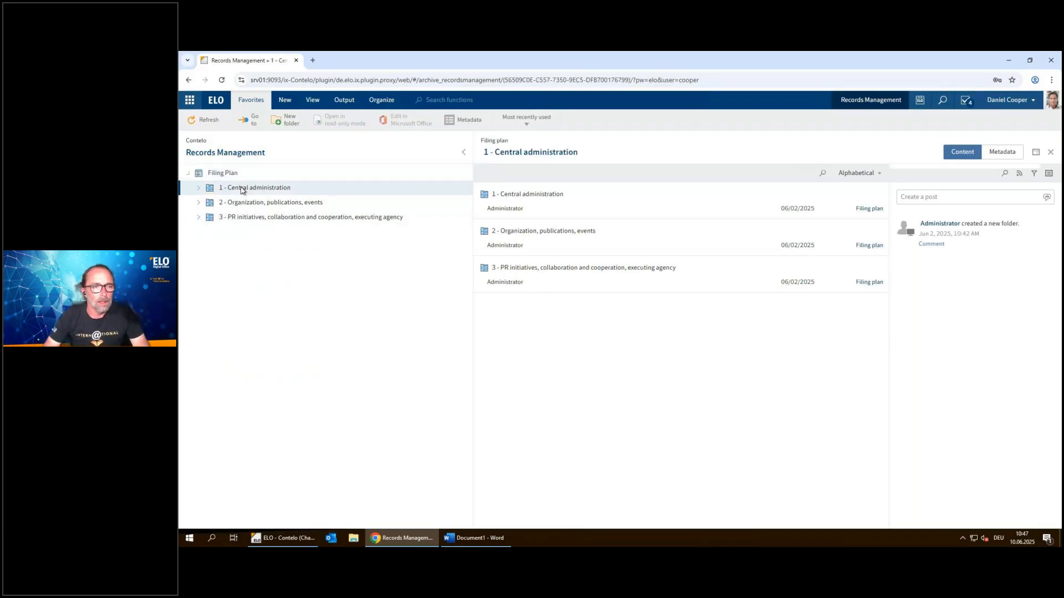
pyautogui.click(199, 189)
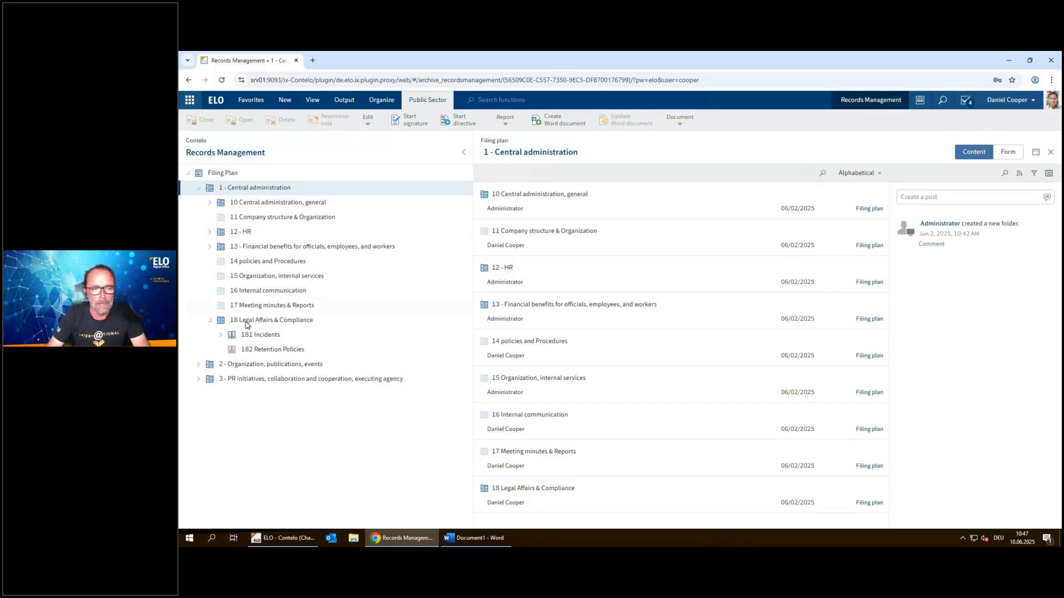
# Open the metadata of "1 - Central administration" and review its filing plan details, file rights and available retention period units
pyautogui.rightClick(250, 193)
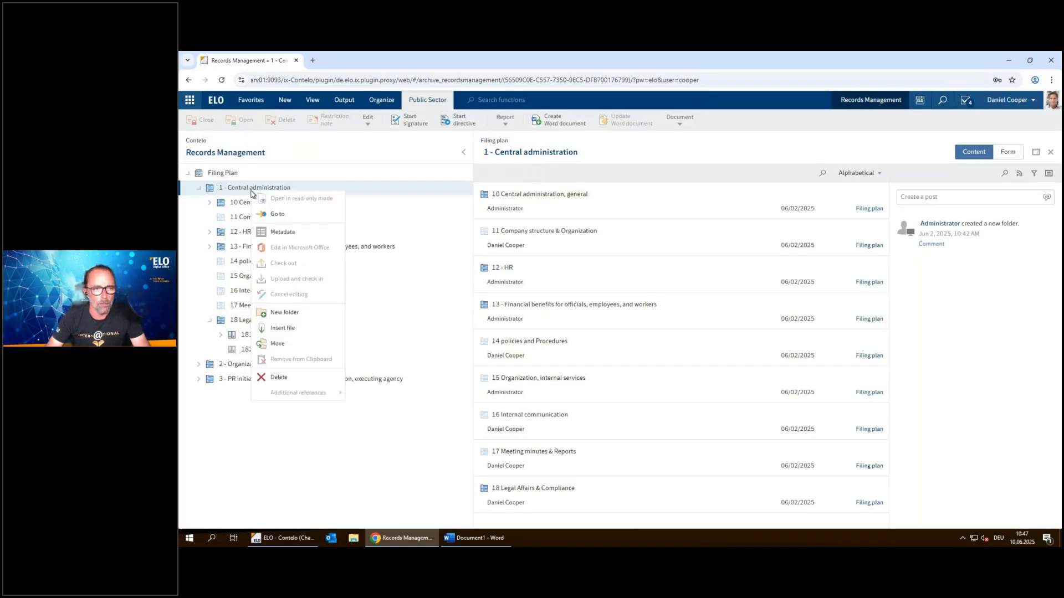
pyautogui.click(278, 232)
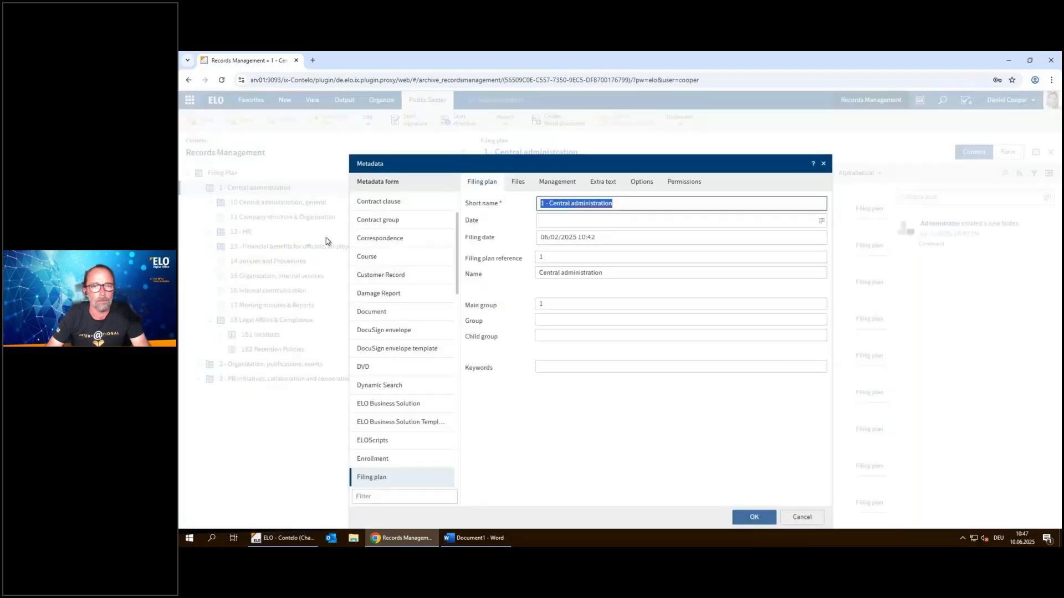
pyautogui.moveTo(503, 153); pyautogui.dragTo(496, 120)
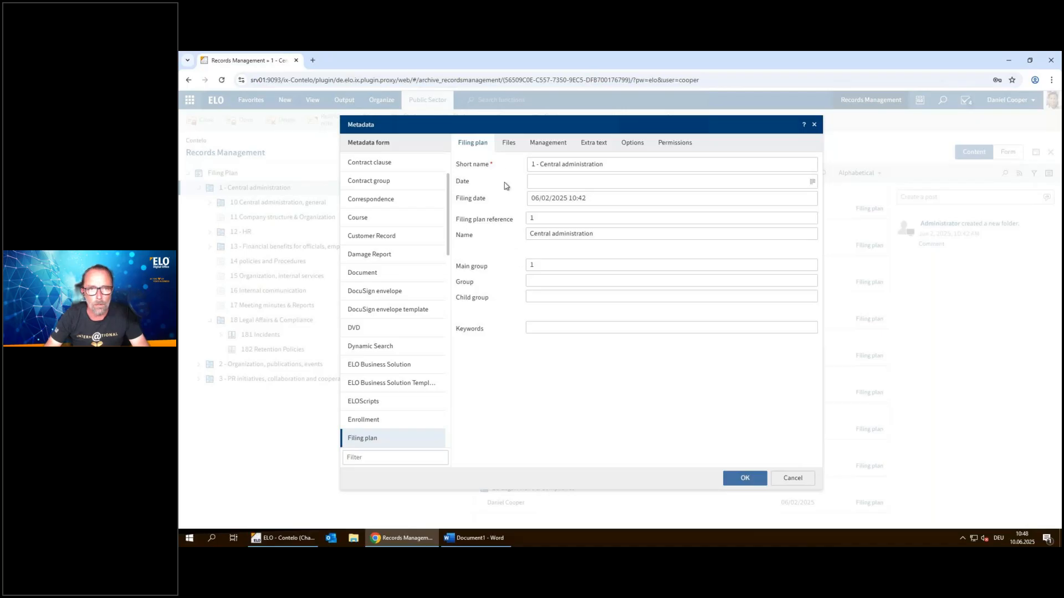
pyautogui.click(507, 147)
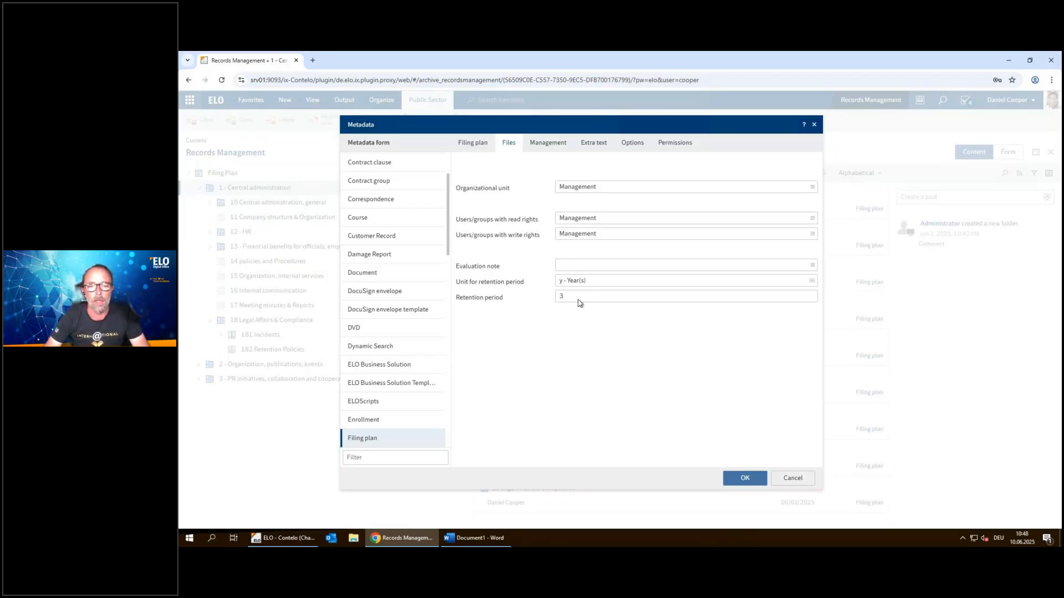
pyautogui.moveTo(576, 302)
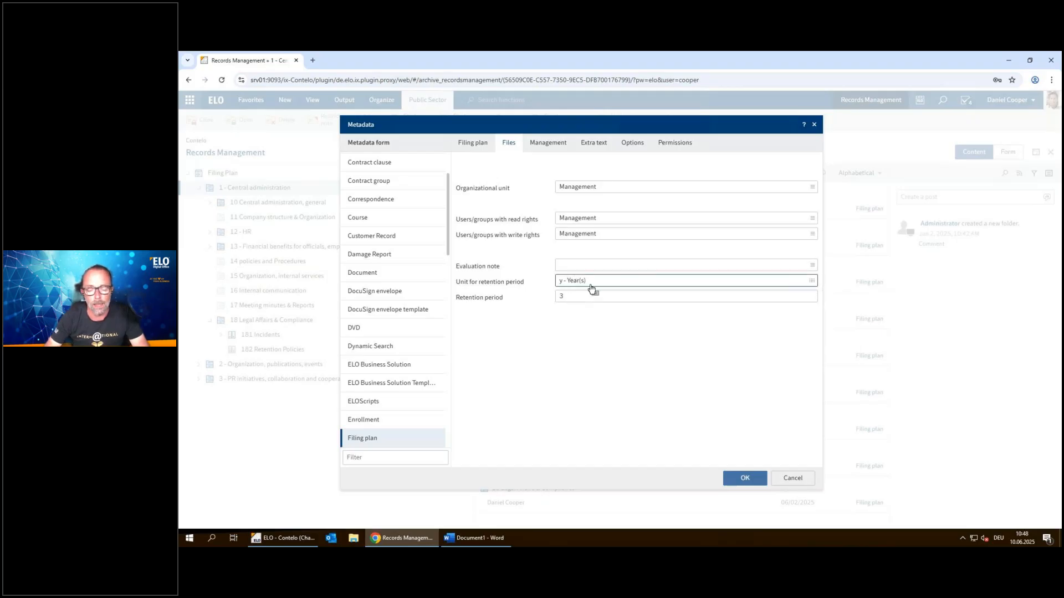
pyautogui.click(811, 281)
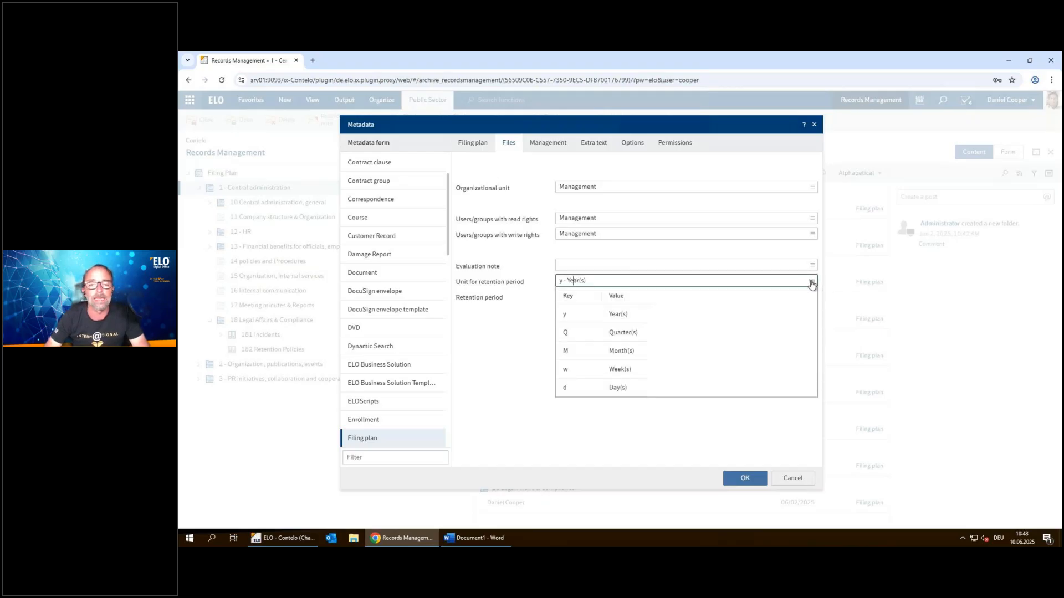
pyautogui.click(811, 284)
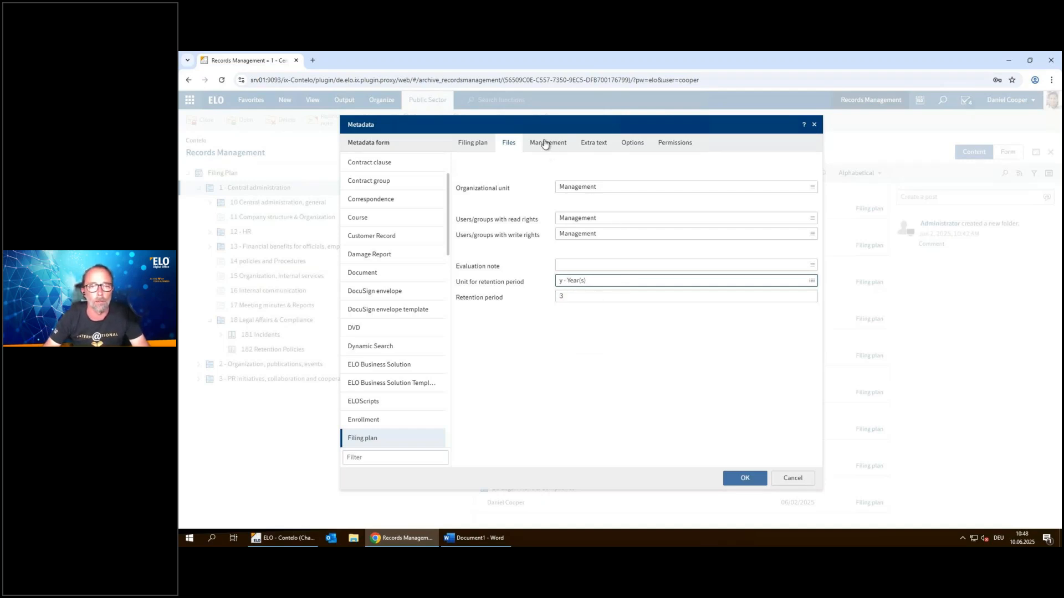
# Check who may create files and the permitted file types for "1 - Central administration", and close its metadata
pyautogui.click(545, 147)
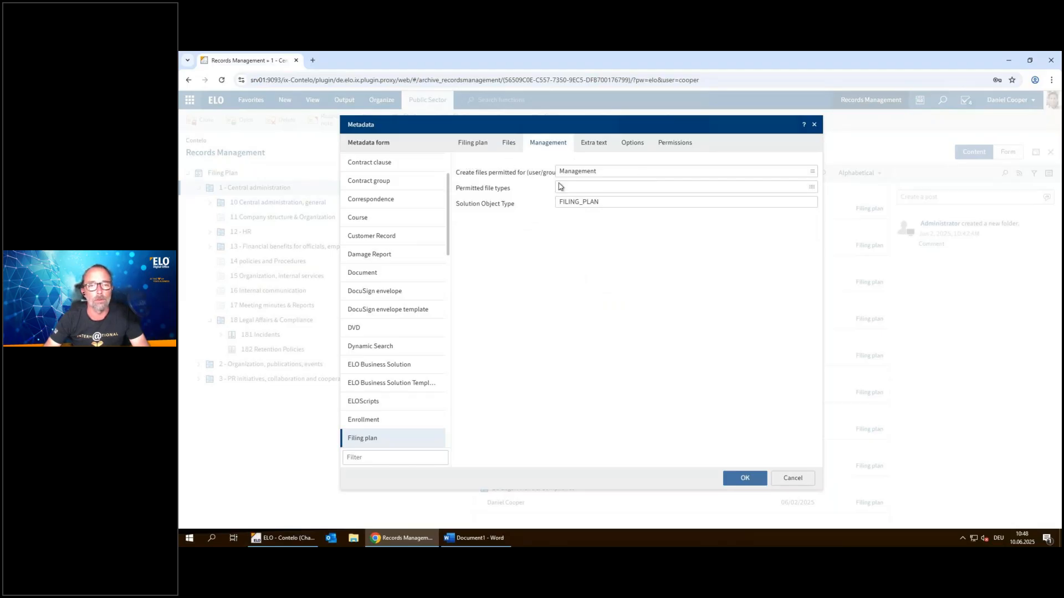
pyautogui.moveTo(609, 172)
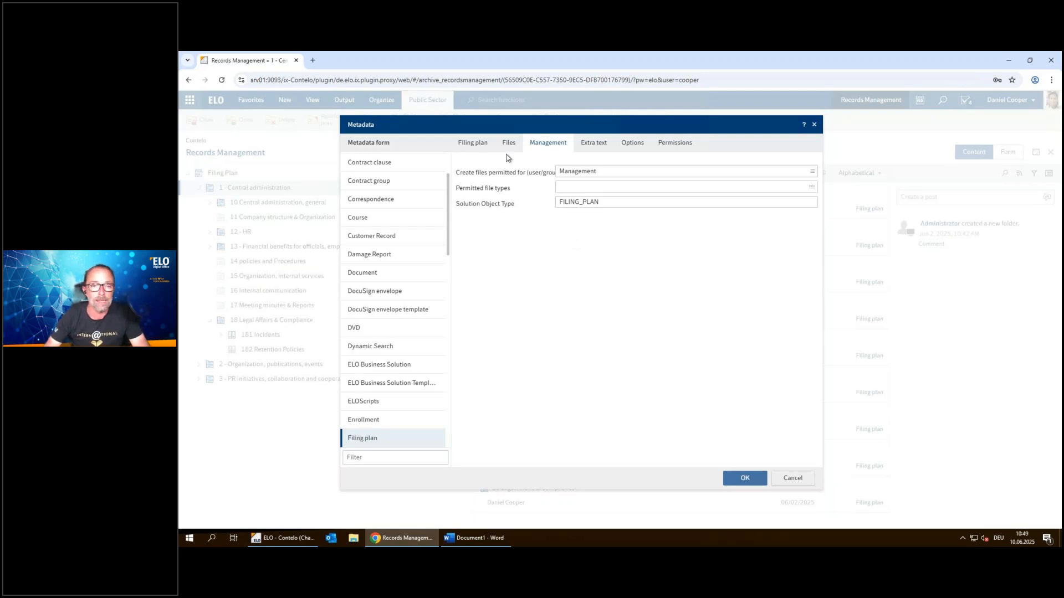
pyautogui.click(476, 144)
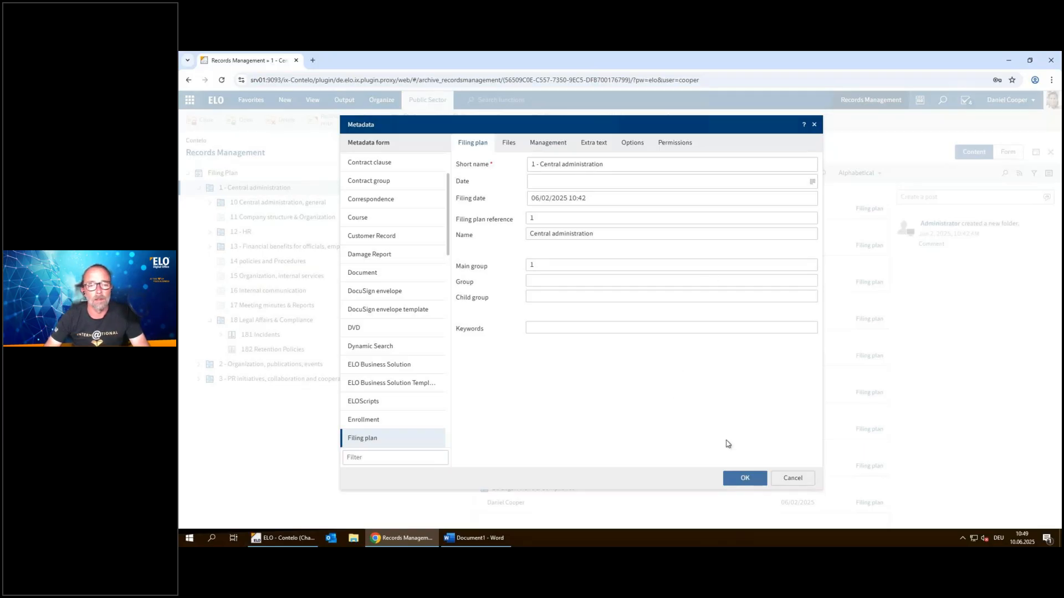
pyautogui.click(753, 486)
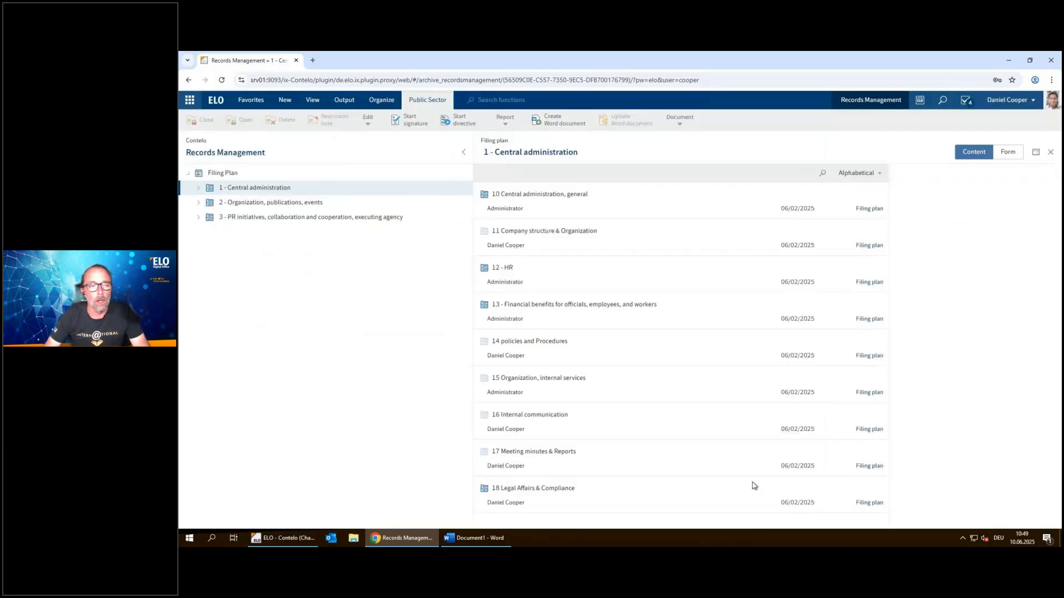
# Expand "1 - Central administration" and "18 Legal Affairs & Compliance" in the filing plan, and select "182 Retention Policies"
pyautogui.click(198, 188)
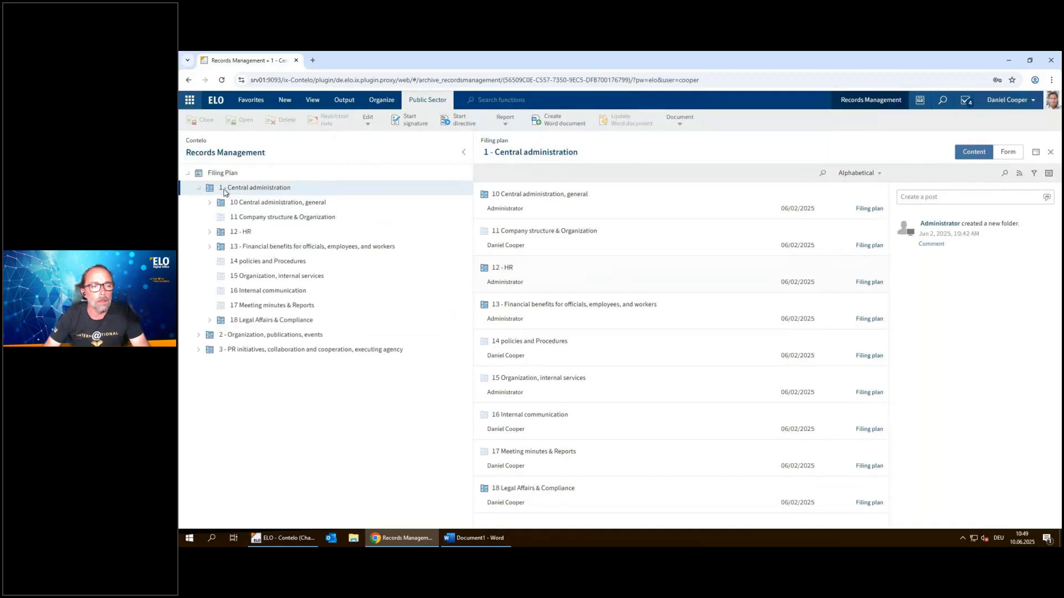
pyautogui.click(211, 321)
pyautogui.click(294, 322)
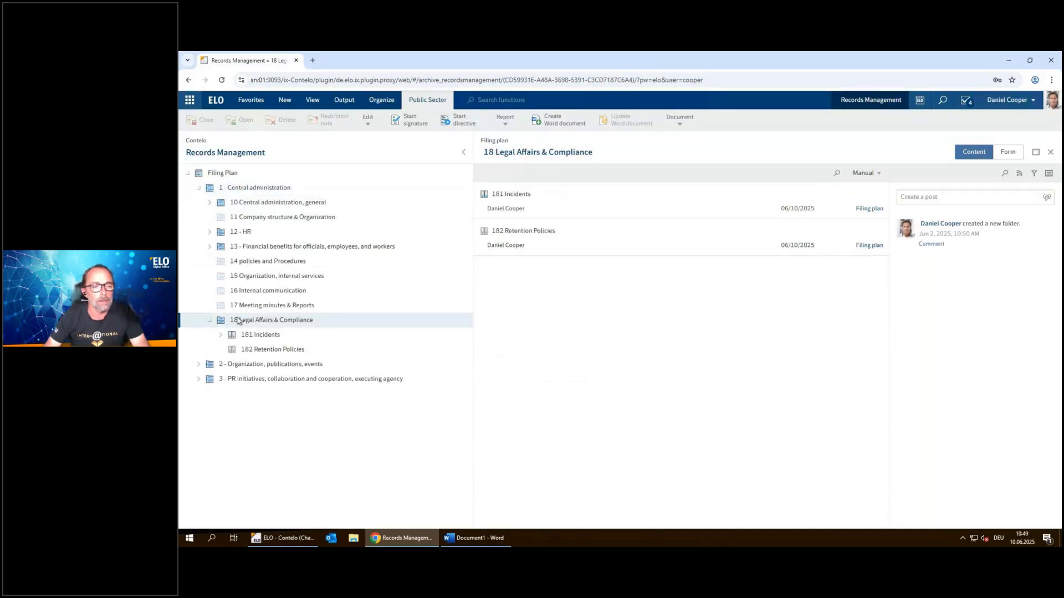
pyautogui.click(271, 350)
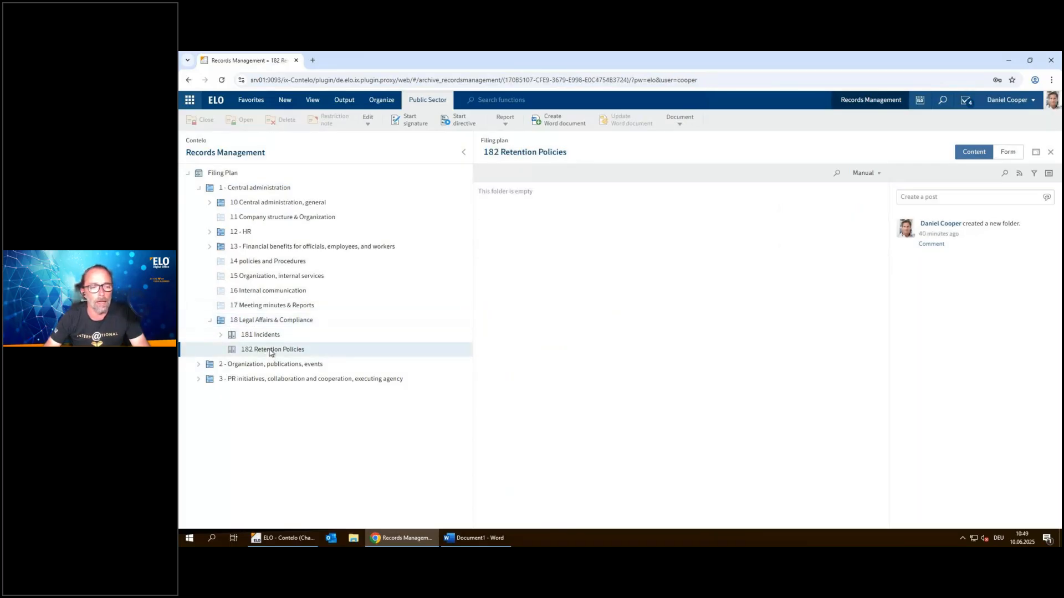
# Review the filing plan details, file rights, retention settings and permitted file types in the metadata of "182 Retention Policies", and close it
pyautogui.rightClick(270, 351)
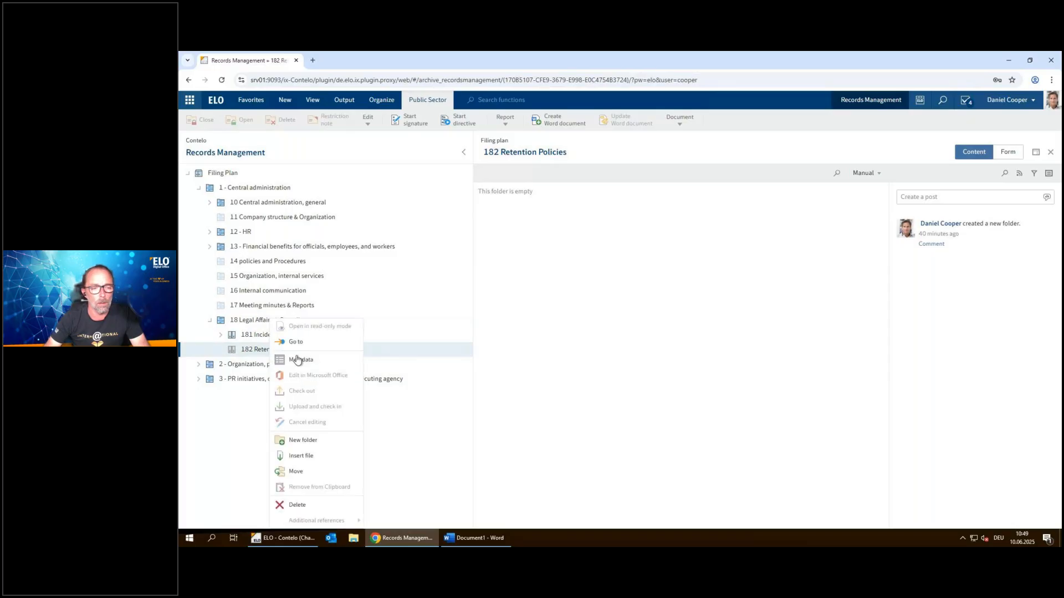
pyautogui.click(304, 363)
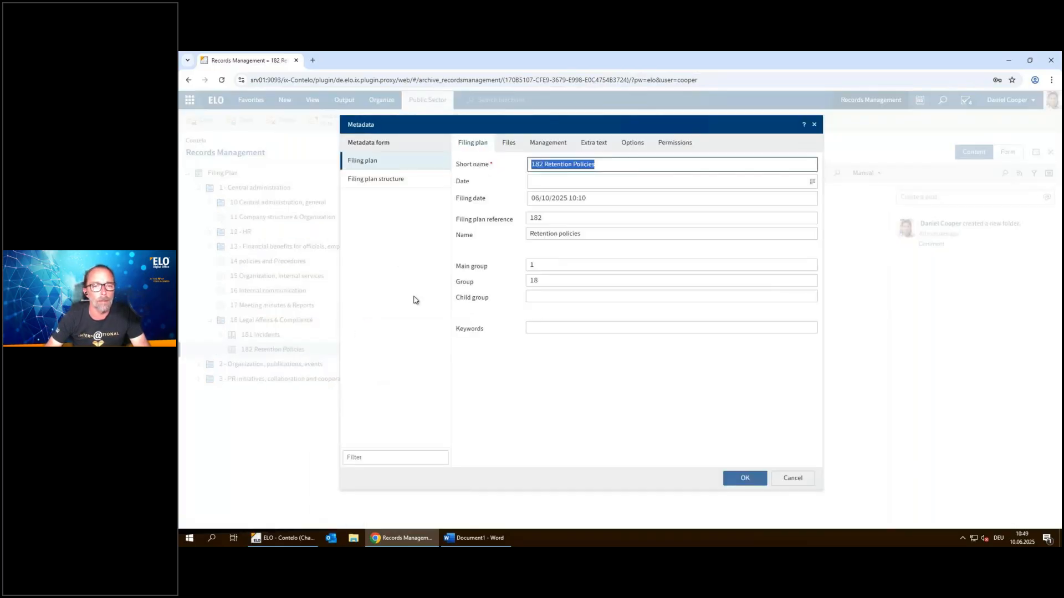
pyautogui.click(521, 382)
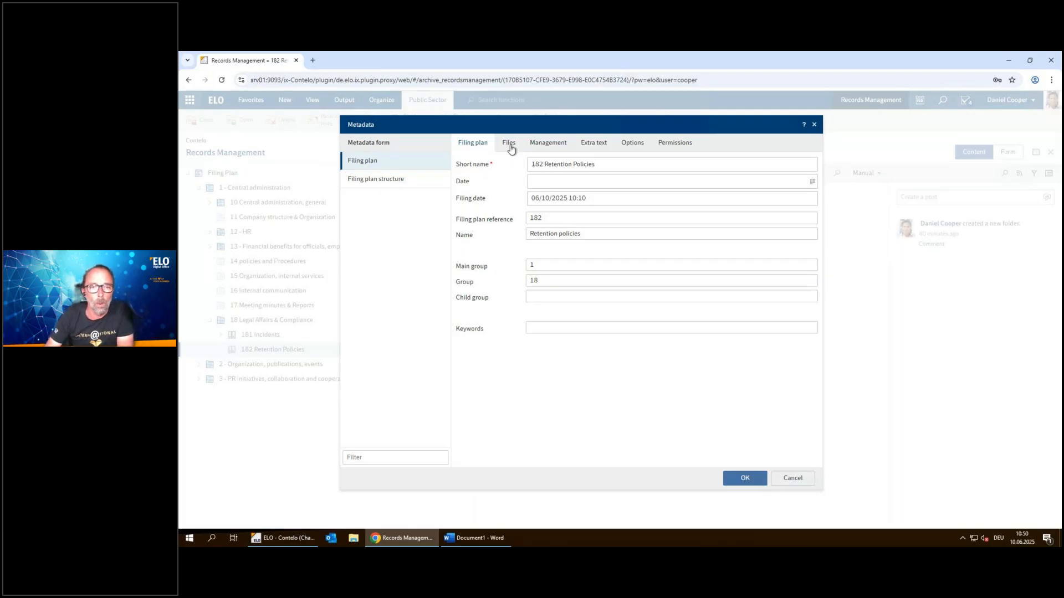
pyautogui.click(510, 145)
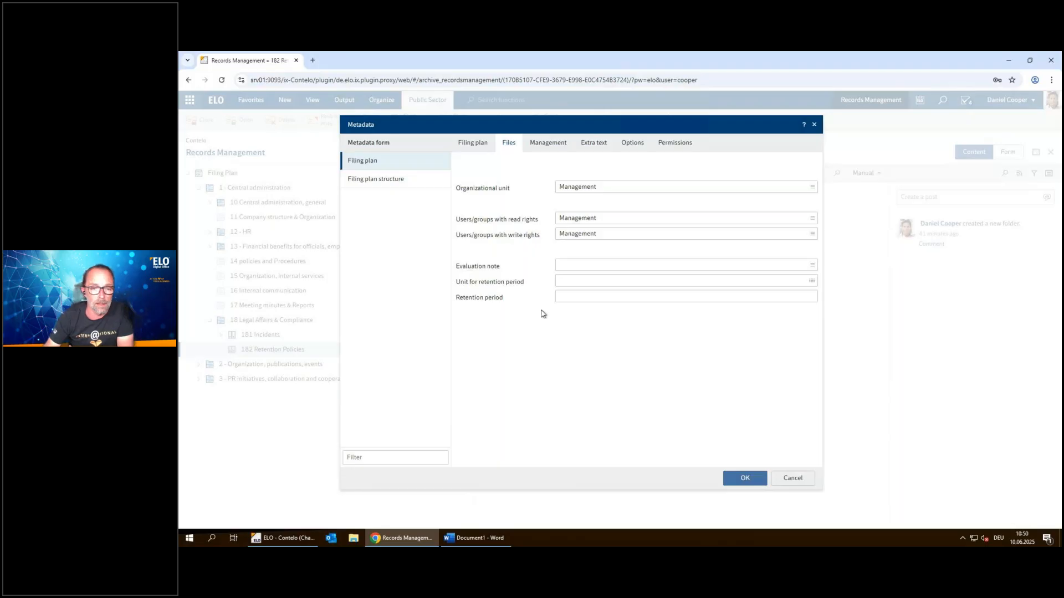
pyautogui.click(545, 143)
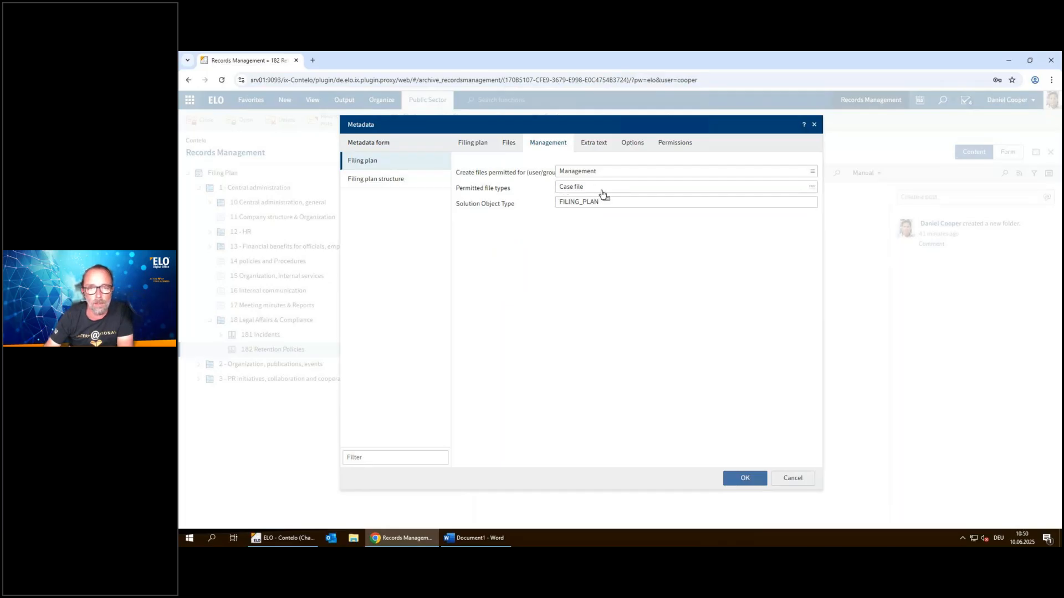
pyautogui.moveTo(563, 186)
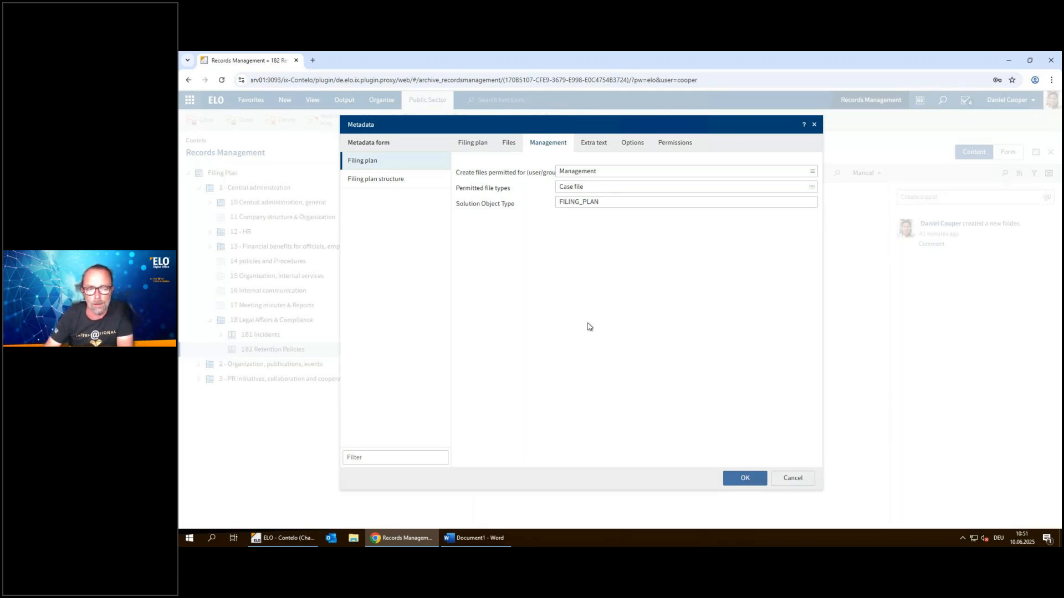
pyautogui.click(745, 482)
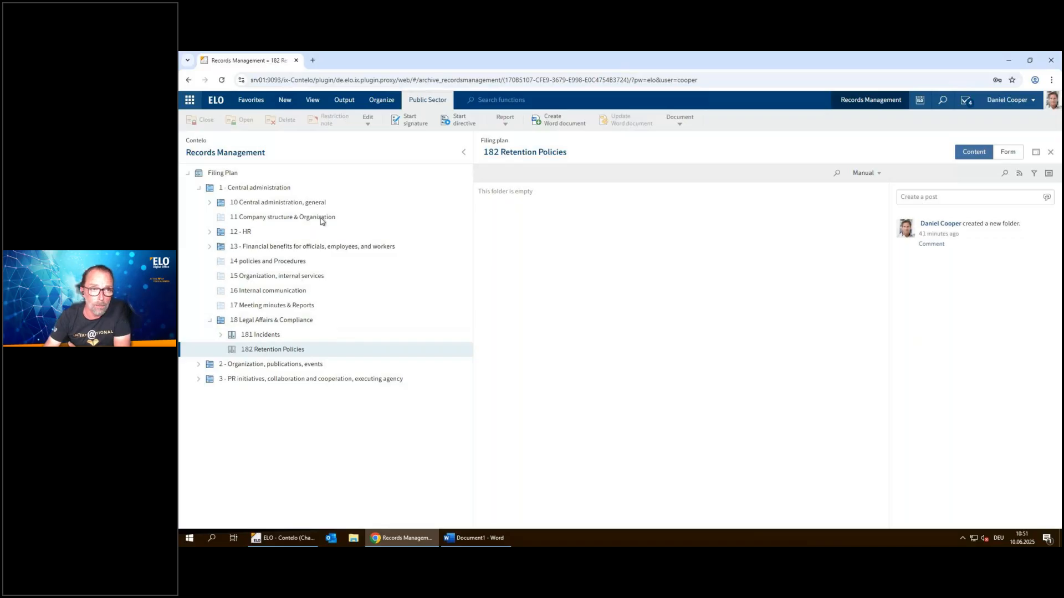
# Start a new case file under "182 Retention Policies" and set its file name to "Policy Update Initiative – Records Retention Policy 2025"
pyautogui.click(285, 101)
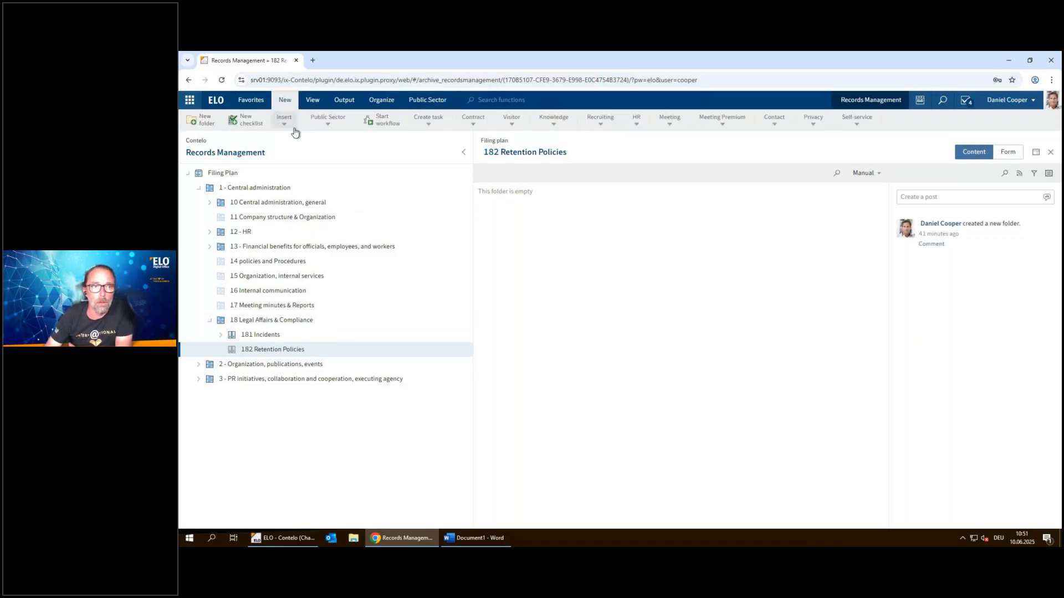
pyautogui.click(324, 123)
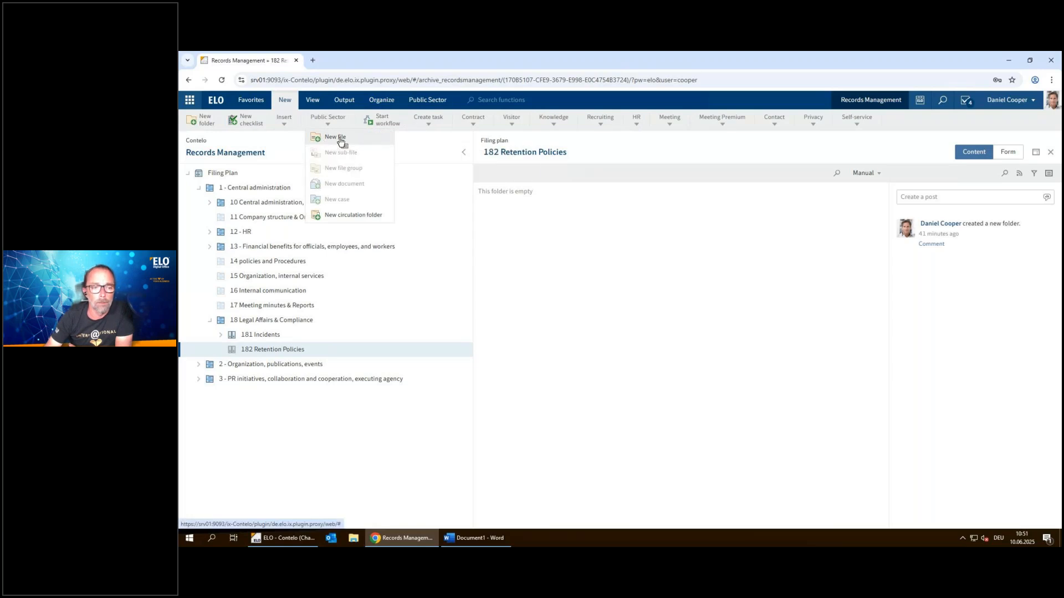
pyautogui.click(338, 141)
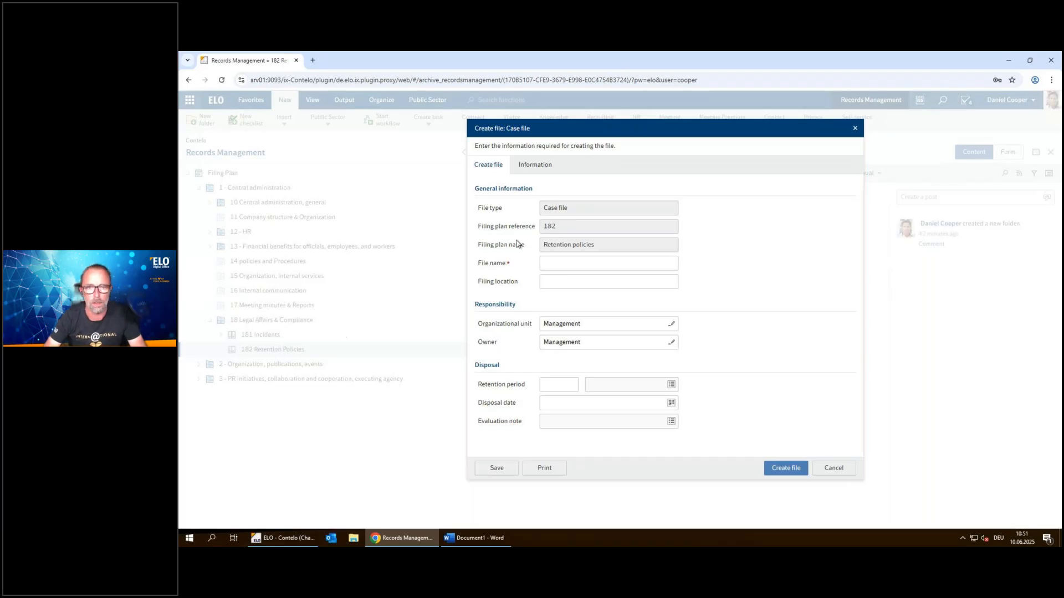
pyautogui.click(559, 263)
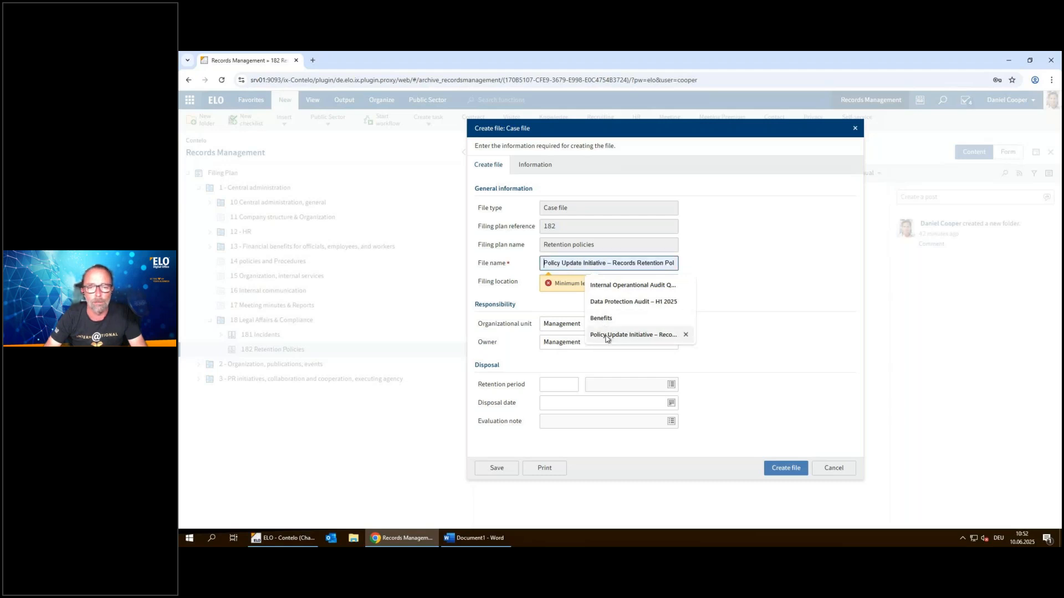
pyautogui.click(607, 336)
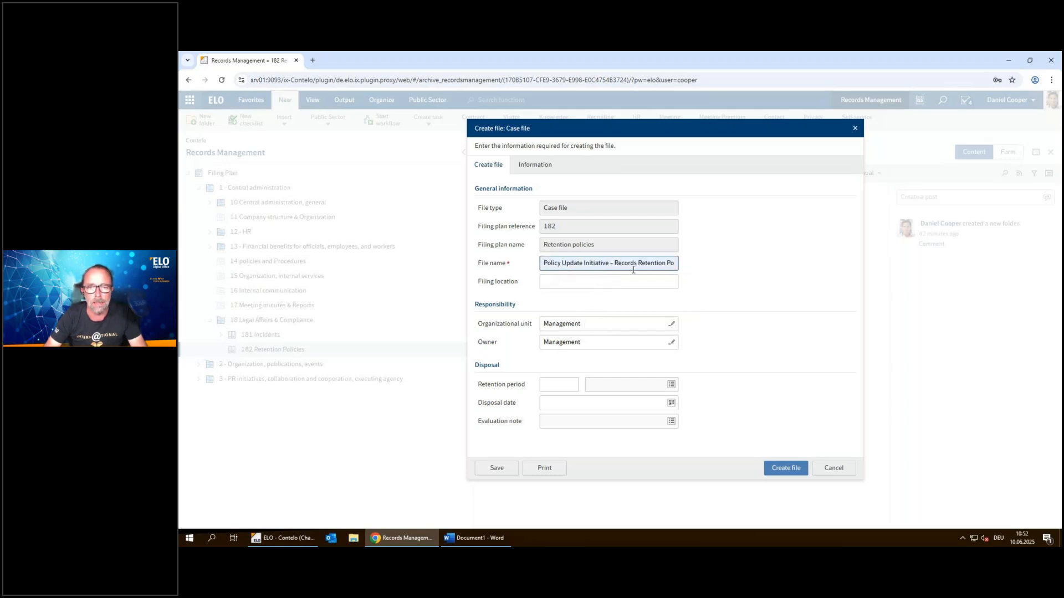
pyautogui.moveTo(619, 263); pyautogui.dragTo(699, 266)
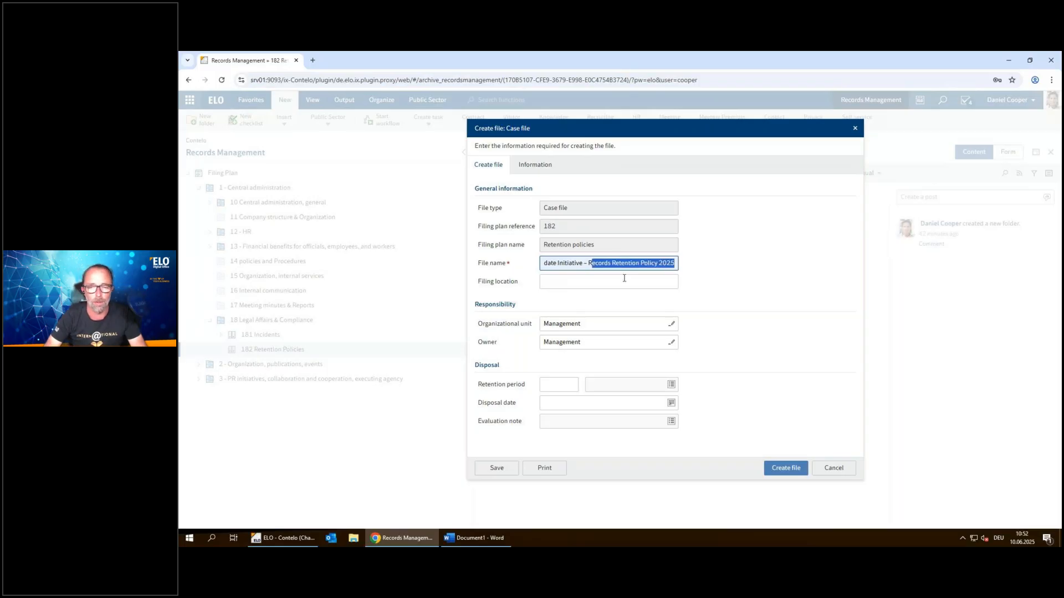
pyautogui.click(623, 280)
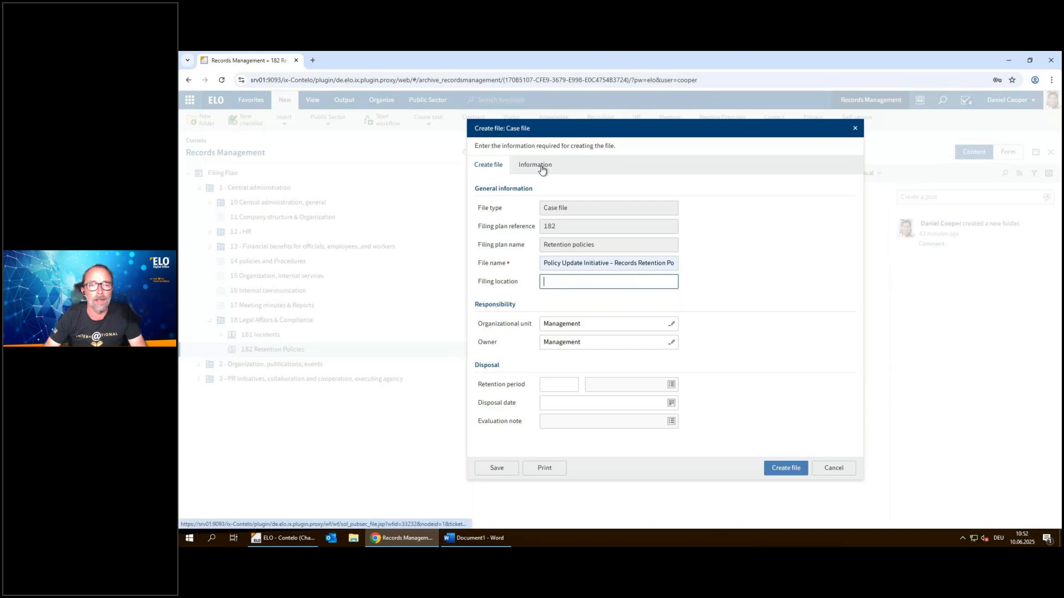
# Replace the new case file's notes with the copied description of the legal team's records retention policy update initiative
pyautogui.click(542, 169)
pyautogui.click(630, 200)
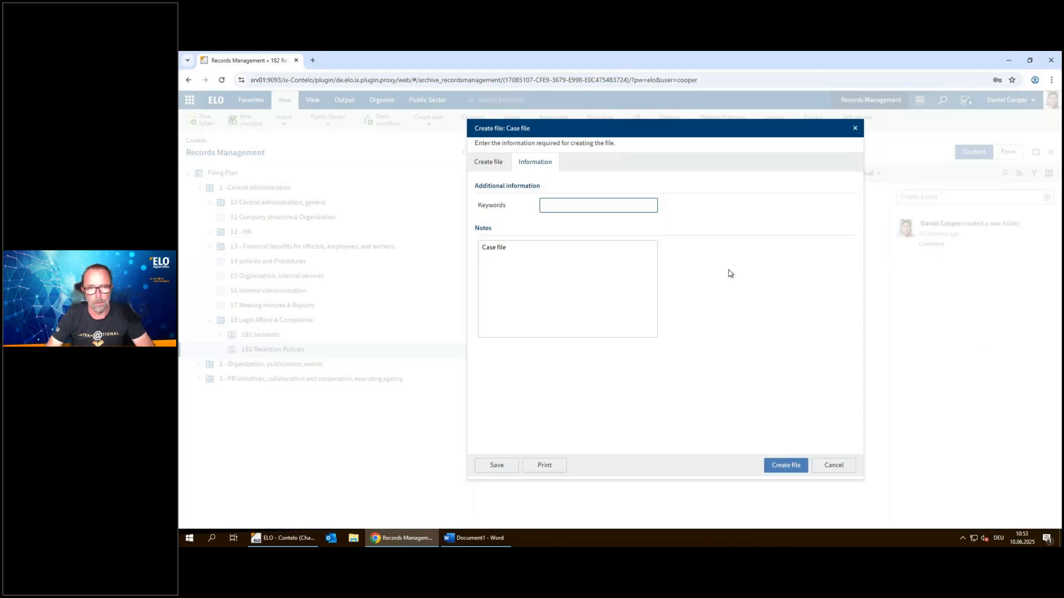
pyautogui.click(558, 251)
pyautogui.hotkey('ctrl', 'a')
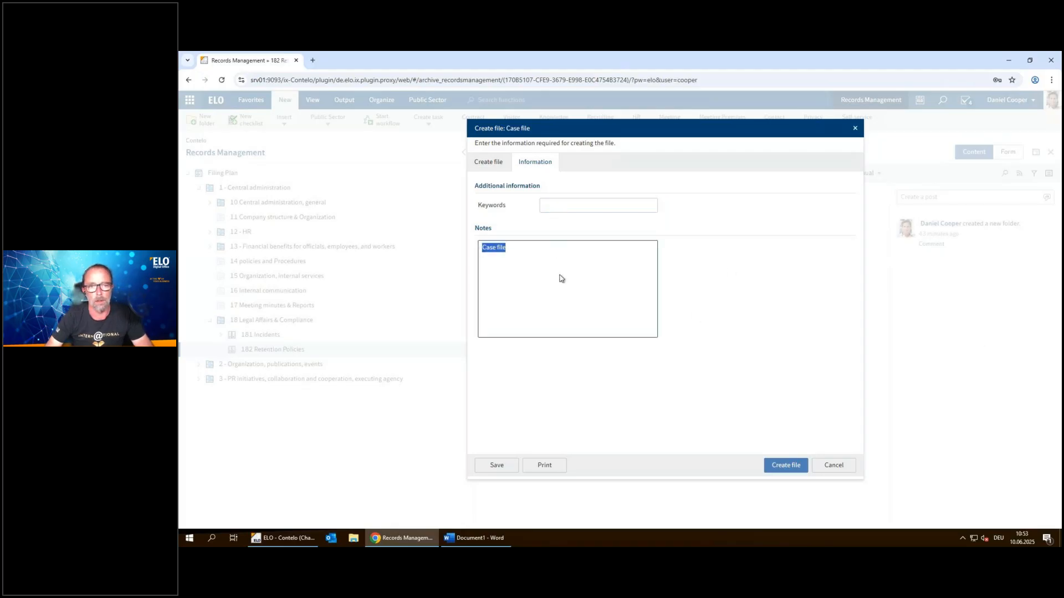
pyautogui.write("The legal team is leading an initiative to update the organization's records retention policy to meet new regulatory requirements and improve clarity for departments. This case file documents the internal process, legal review, and communication strategy.")
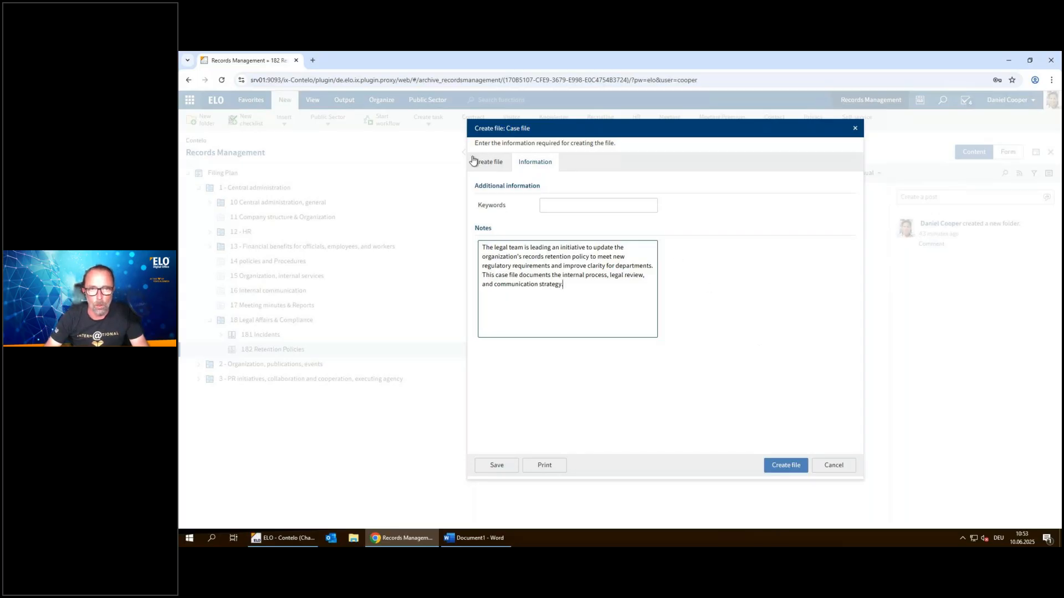
# Check the new case file's general information and notes, leaving filing location and keywords empty, and create the file
pyautogui.click(487, 165)
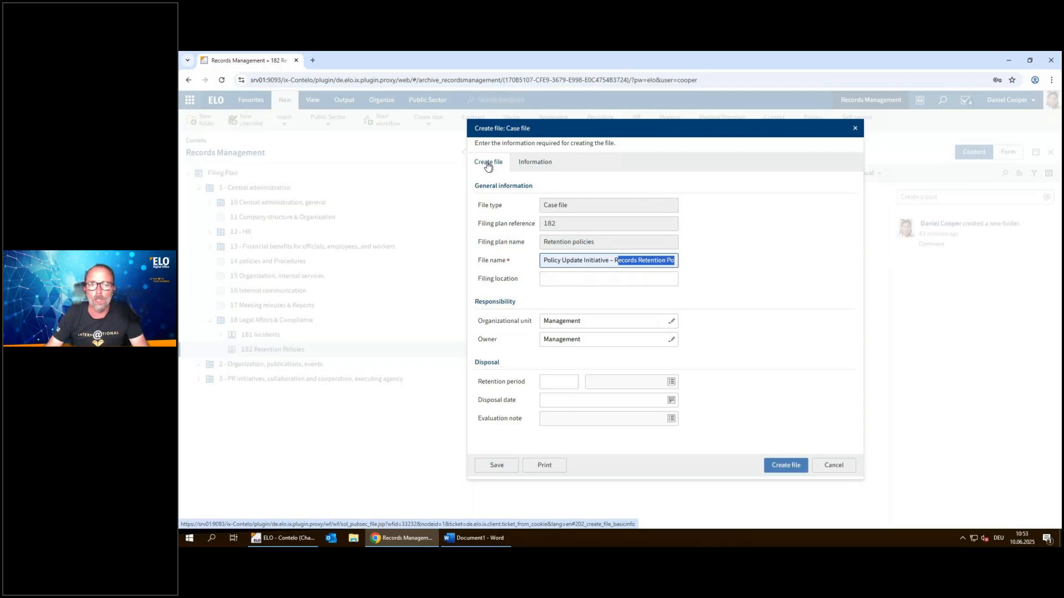
pyautogui.press('Tab')
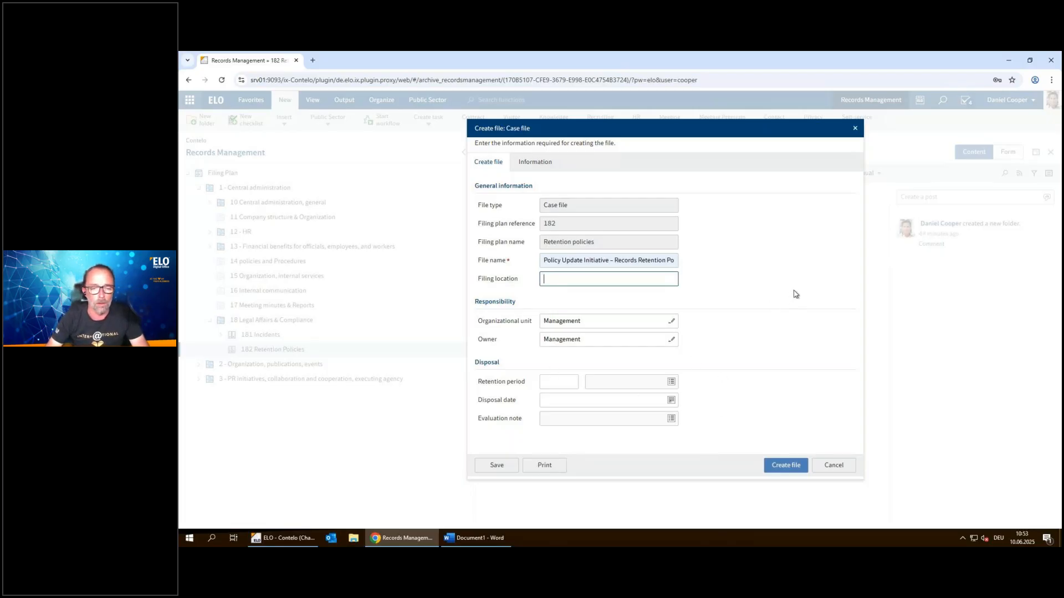
pyautogui.click(538, 163)
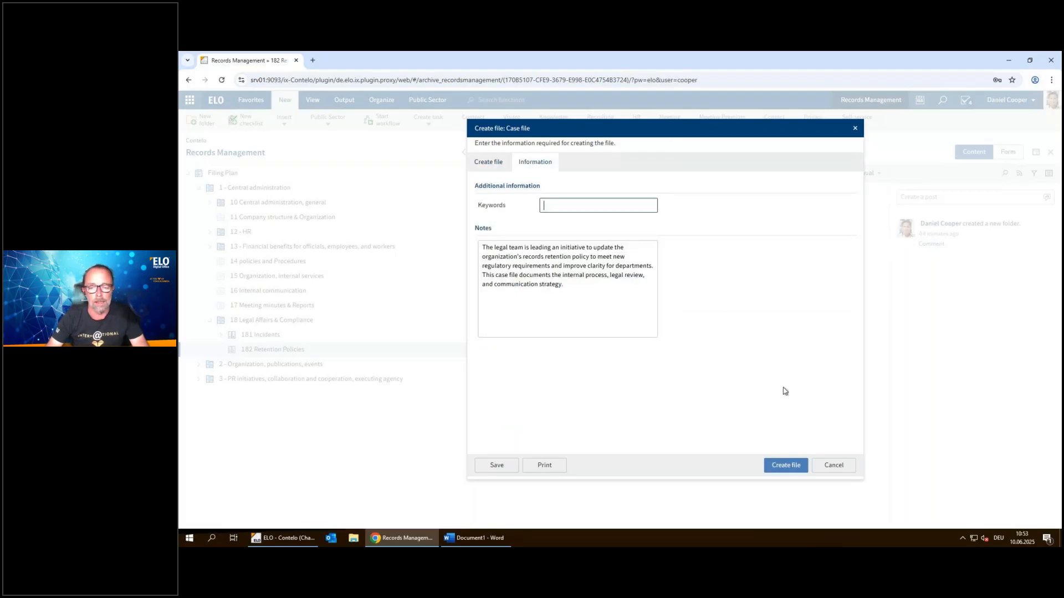
pyautogui.click(782, 469)
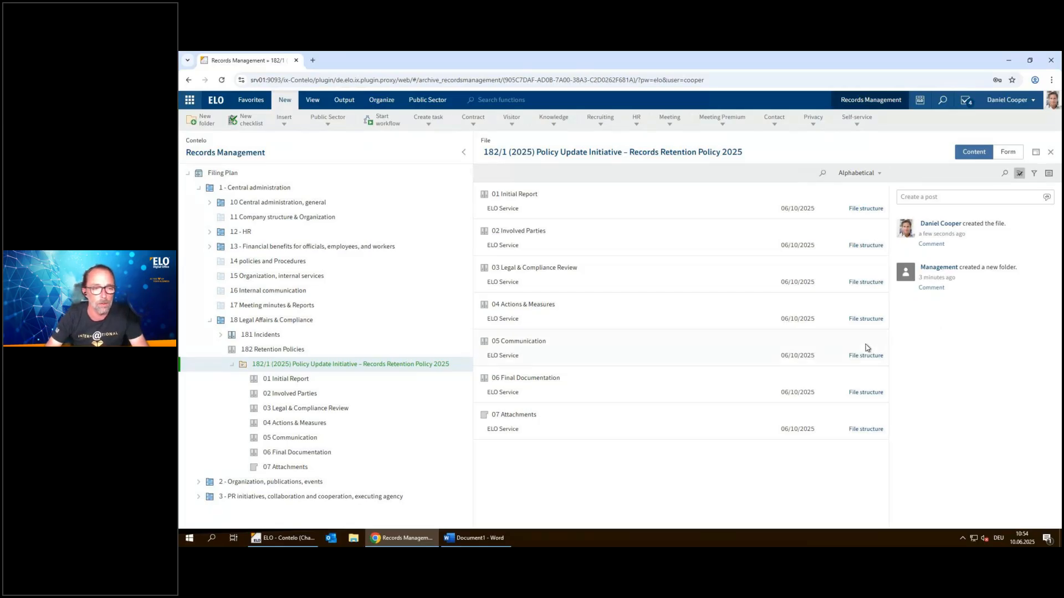
# Examine the contents and activity feed of the case file "181/1 (2025) Missaddressed Document" under "181 Incidents", and collapse that entry
pyautogui.click(221, 336)
pyautogui.click(249, 337)
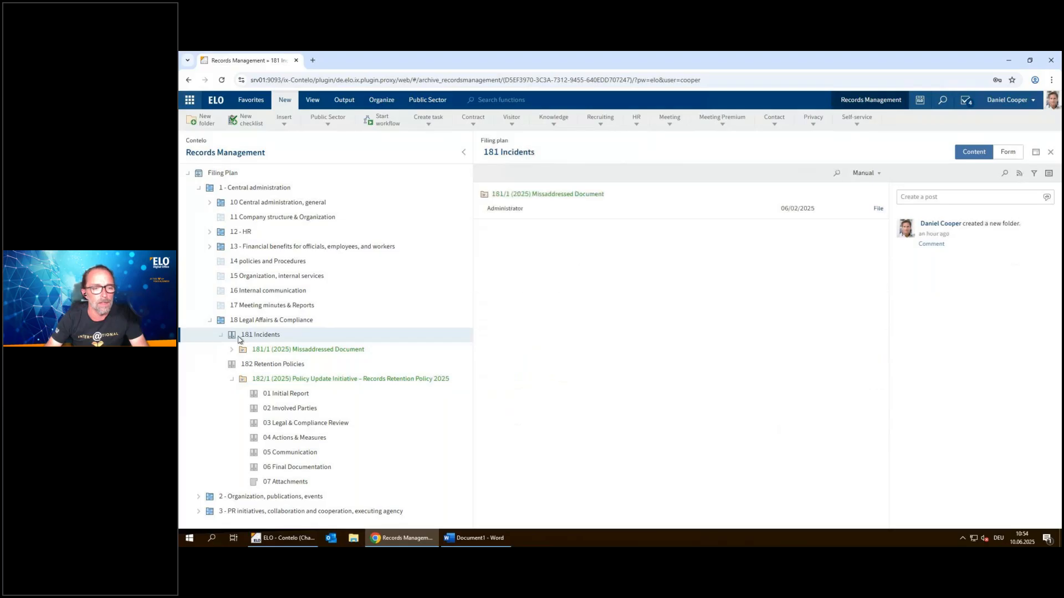
pyautogui.click(299, 350)
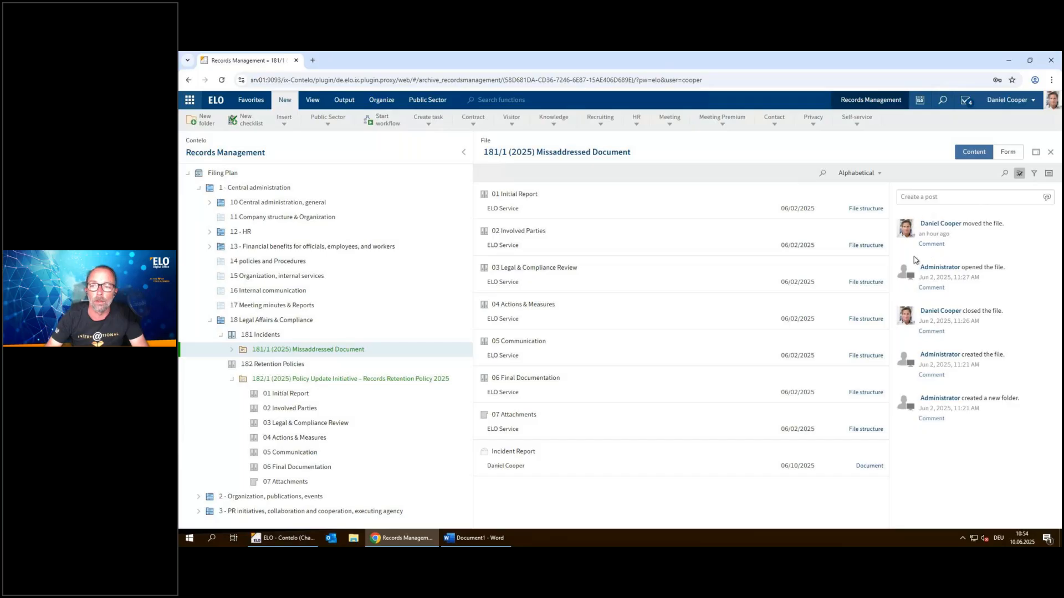
pyautogui.click(220, 335)
# Create a new Public Sector document named "Regulatory change overview 2025" in "01 Initial Report" of case file 182/1
pyautogui.click(267, 353)
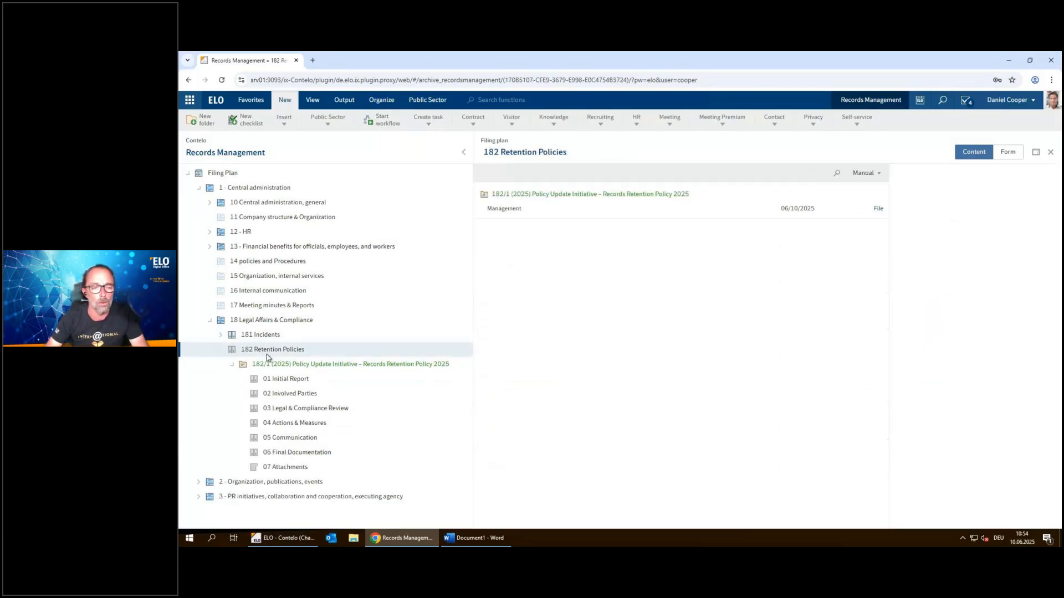
pyautogui.click(281, 366)
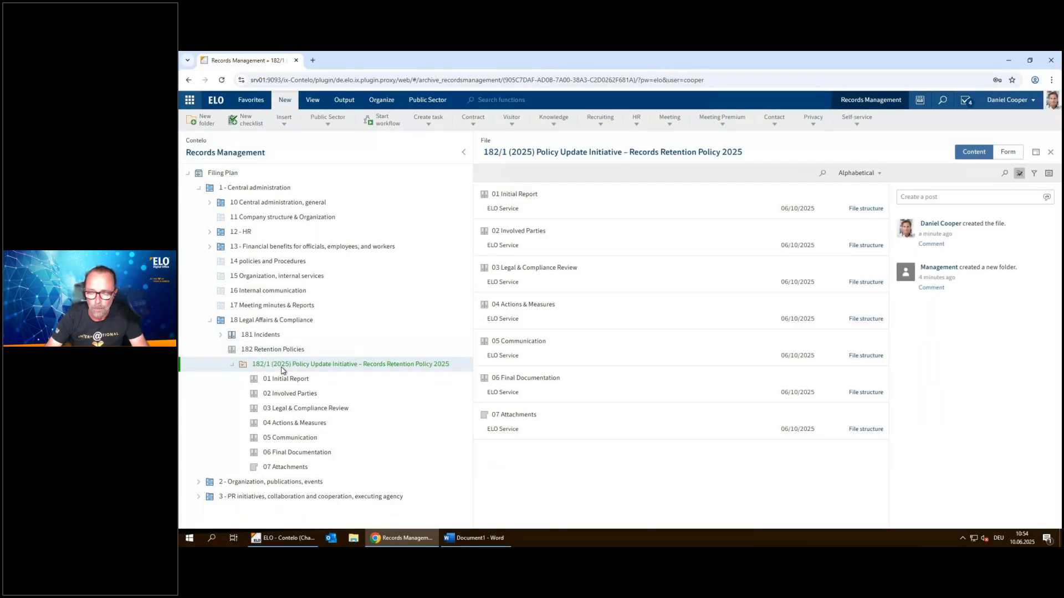
pyautogui.click(292, 381)
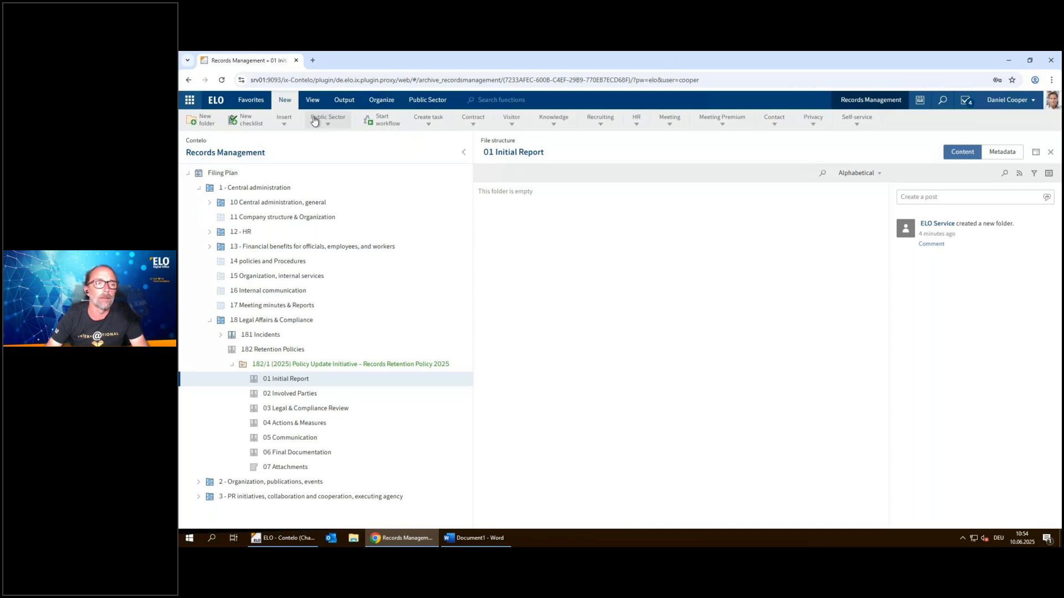
pyautogui.click(332, 125)
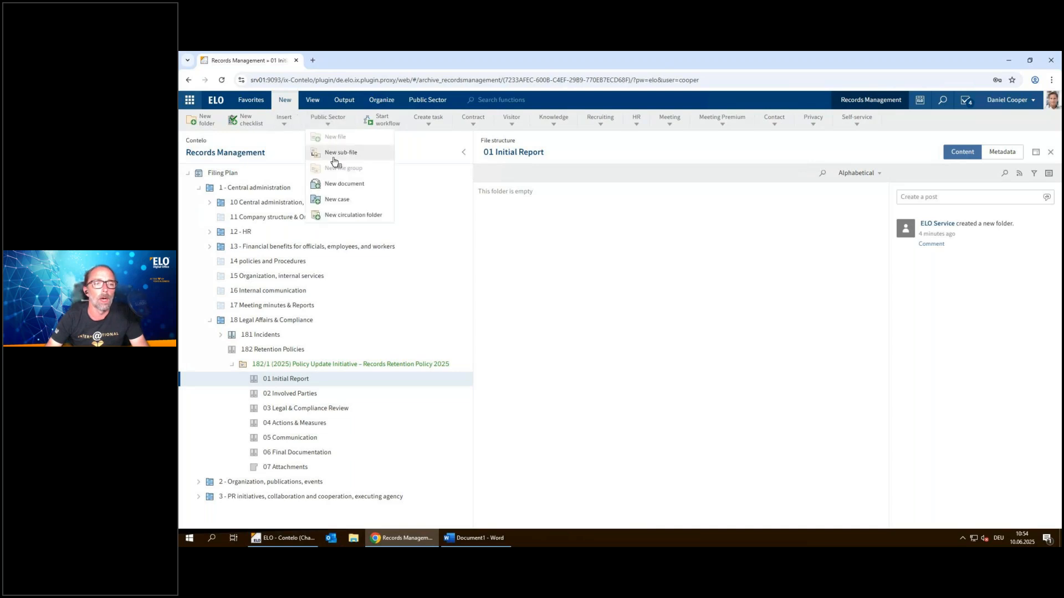
pyautogui.click(331, 184)
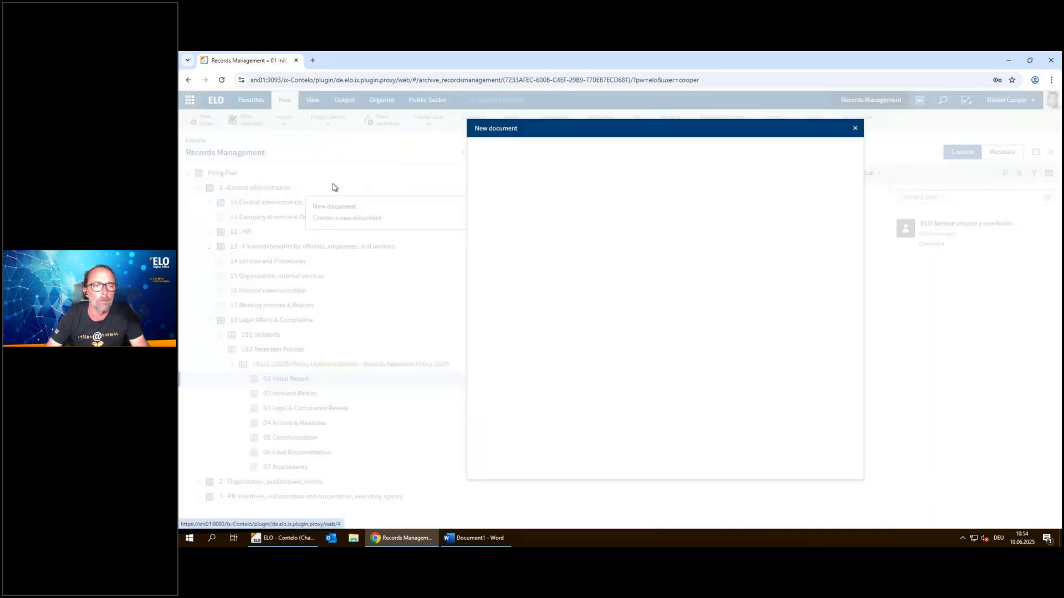
pyautogui.moveTo(605, 190); pyautogui.dragTo(524, 190)
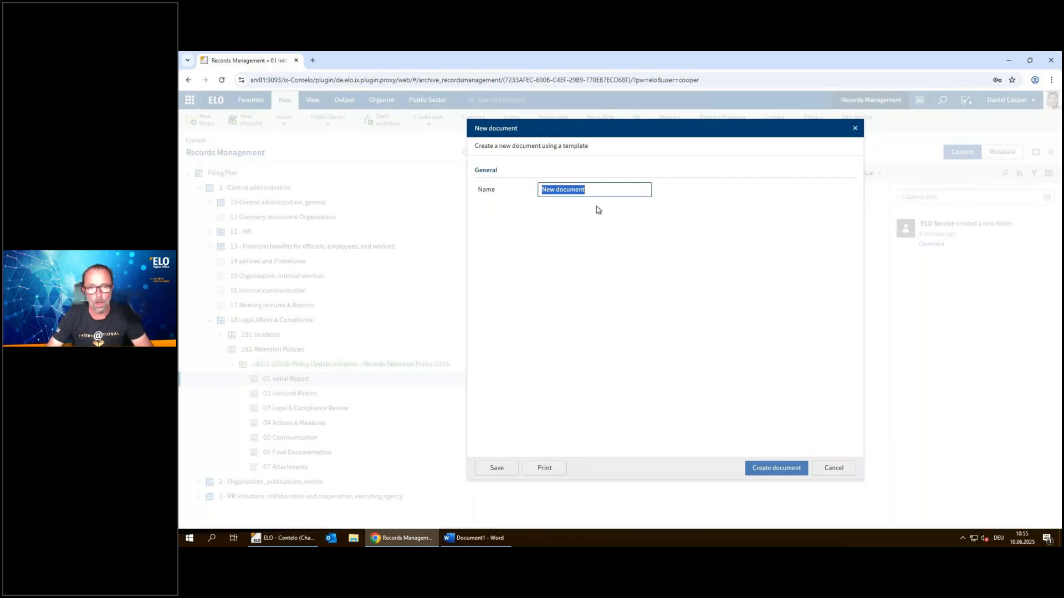
pyautogui.moveTo(598, 189); pyautogui.dragTo(529, 190)
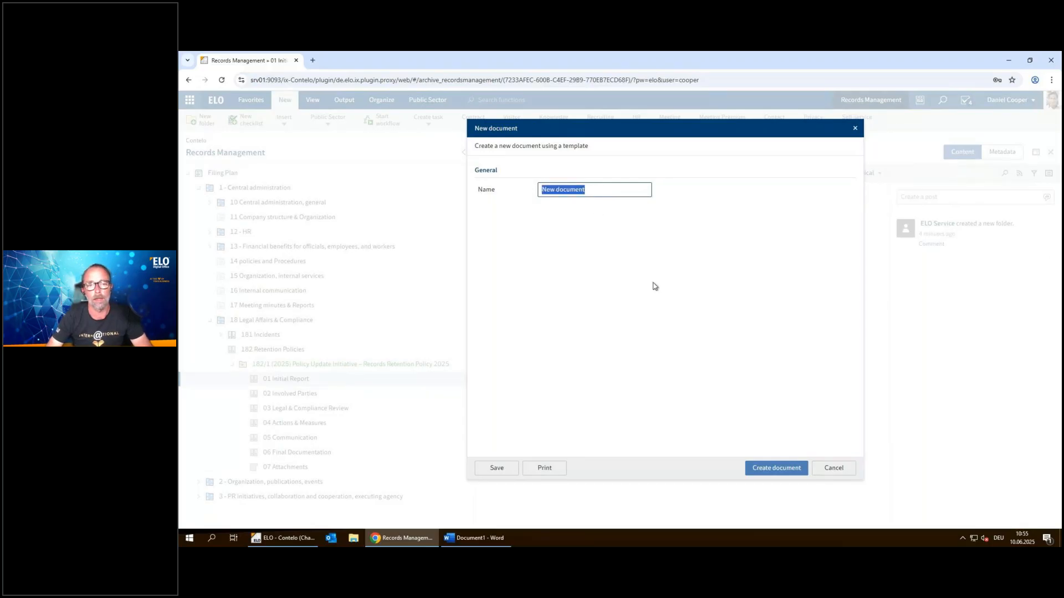
pyautogui.write('Regulatory change overview 2025')
pyautogui.click(792, 472)
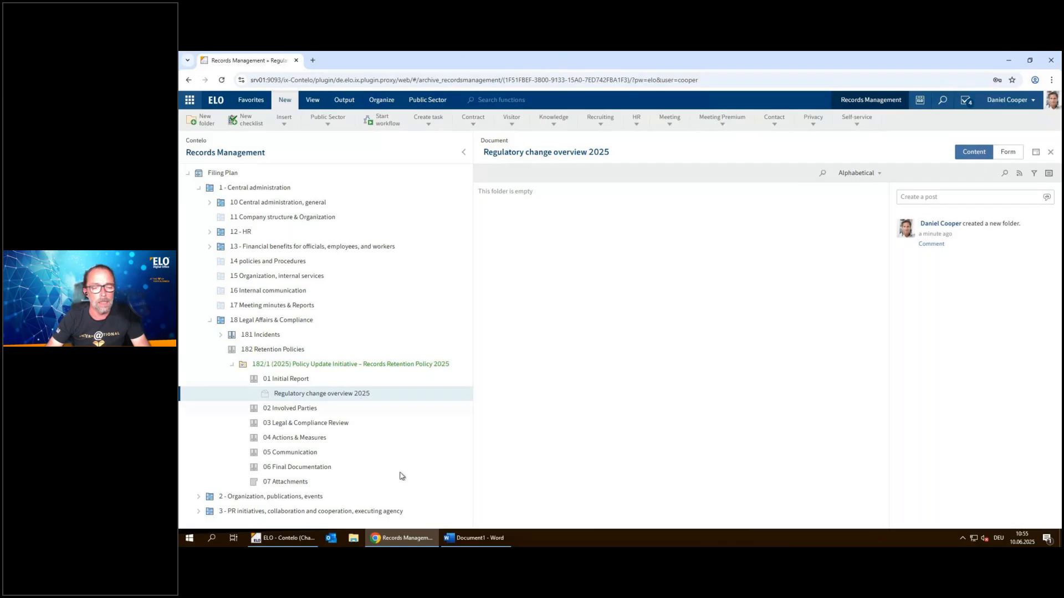
# Switch to Word, save the open document as "Regulatory Change Overview 2025.docx" in the Documents folder, and minimize Word
pyautogui.moveTo(480, 545)
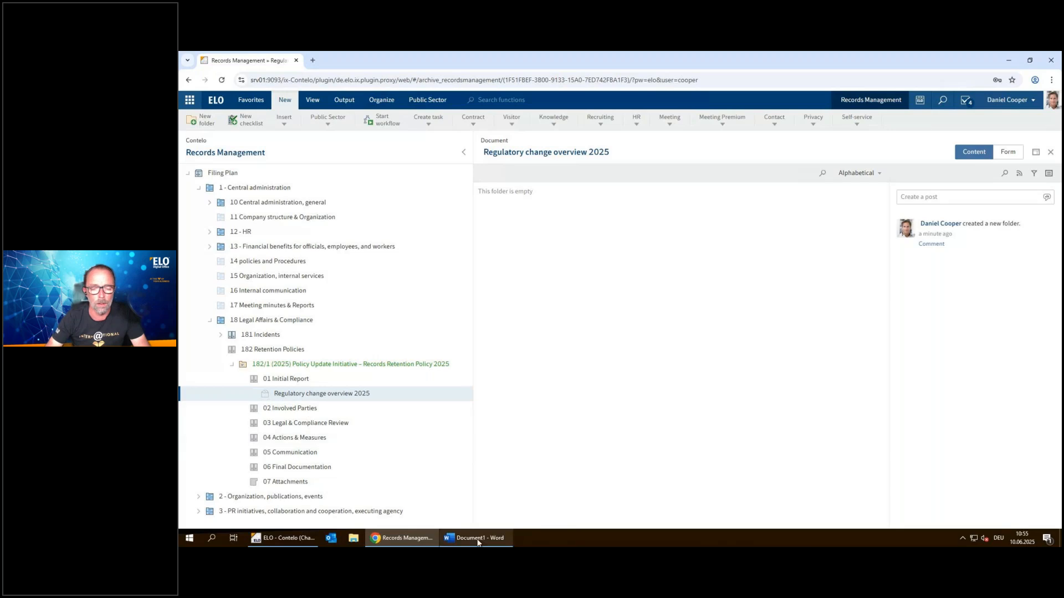
pyautogui.click(475, 531)
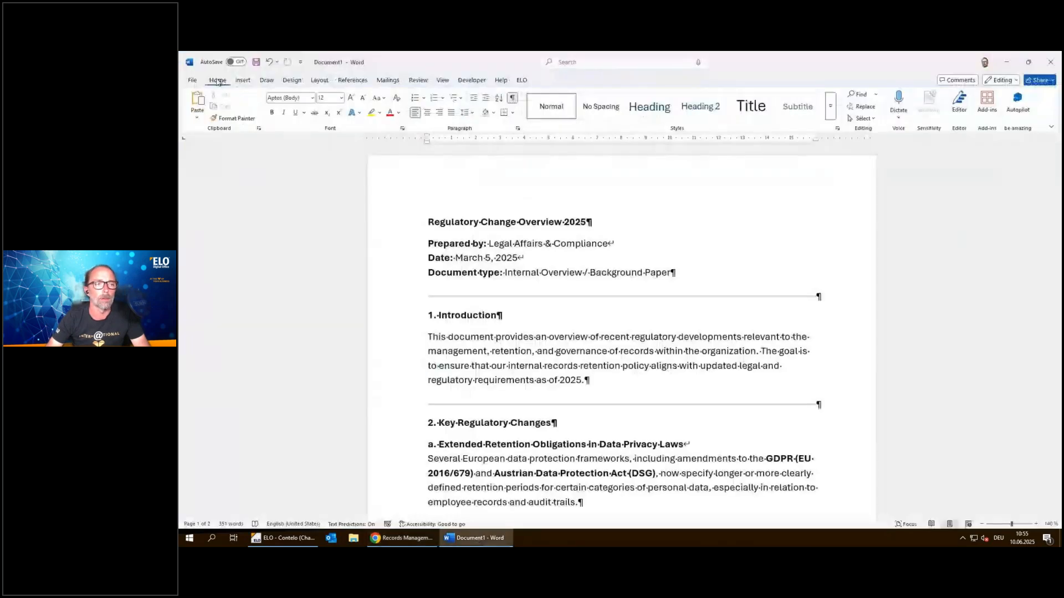
pyautogui.click(193, 80)
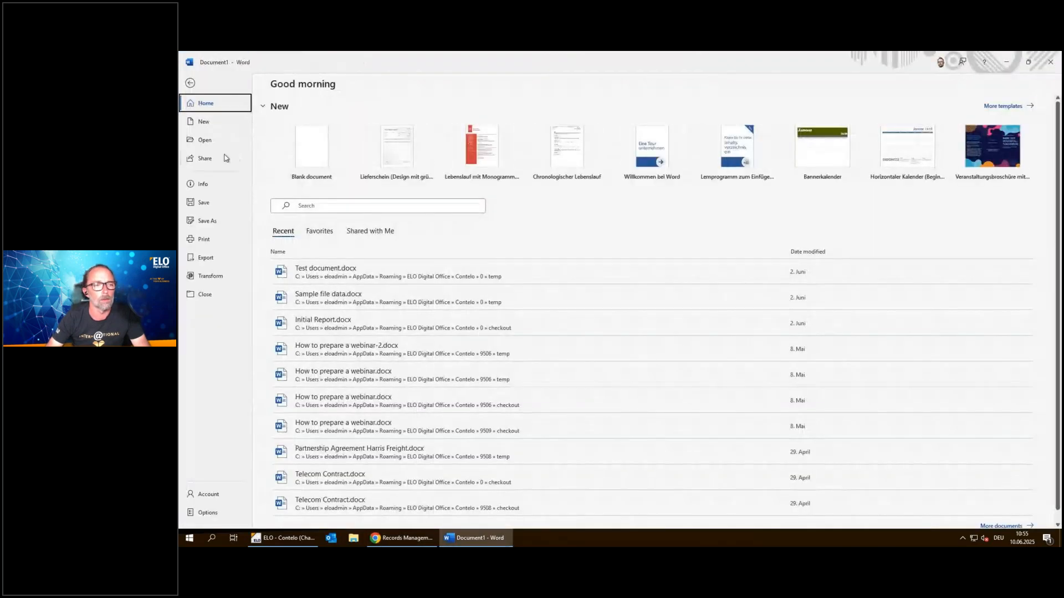
pyautogui.click(206, 220)
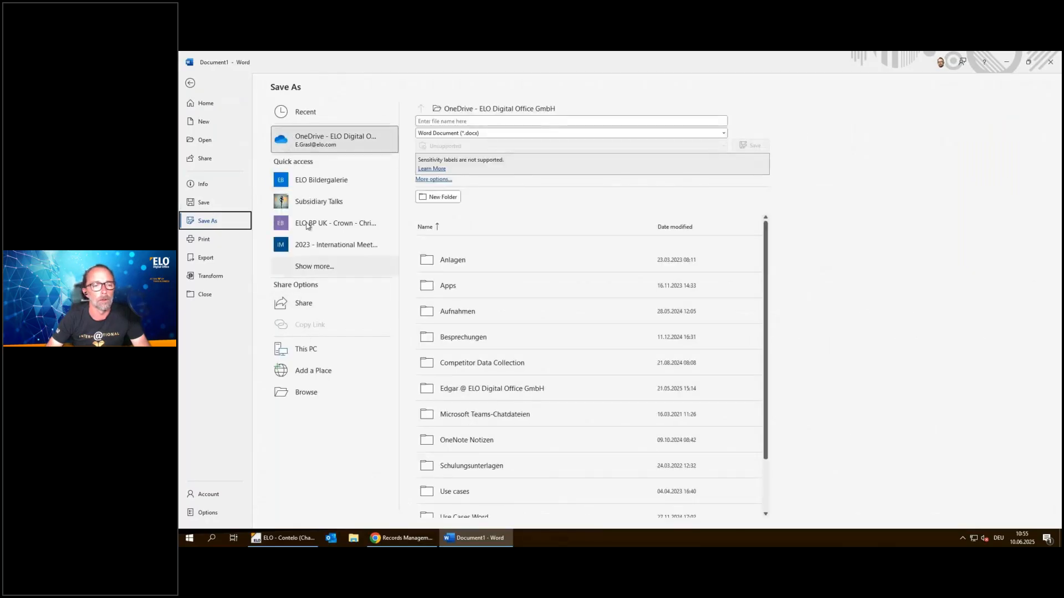
pyautogui.click(315, 393)
pyautogui.click(536, 295)
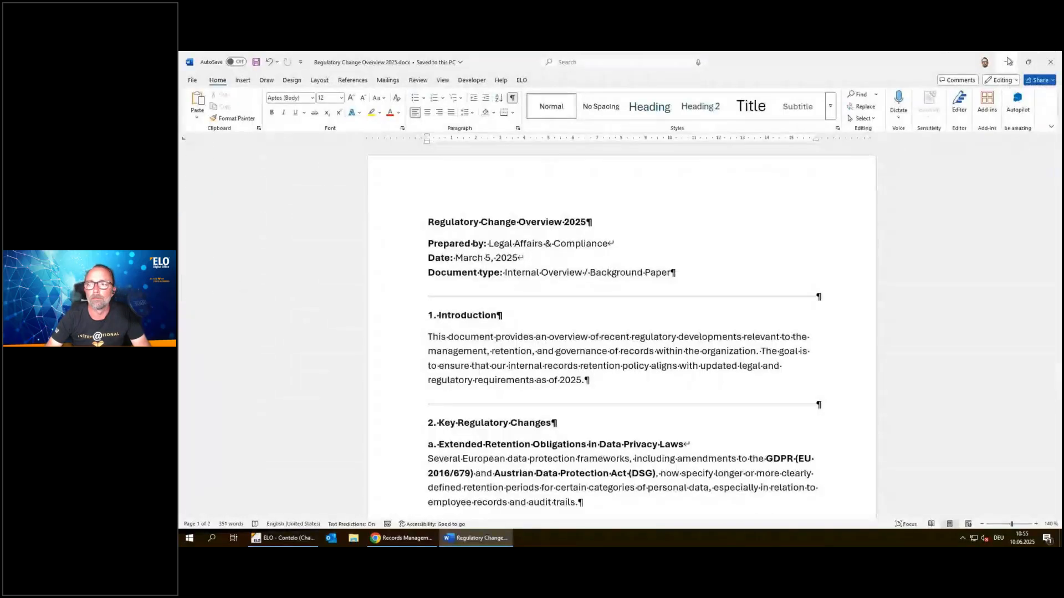
pyautogui.click(1009, 62)
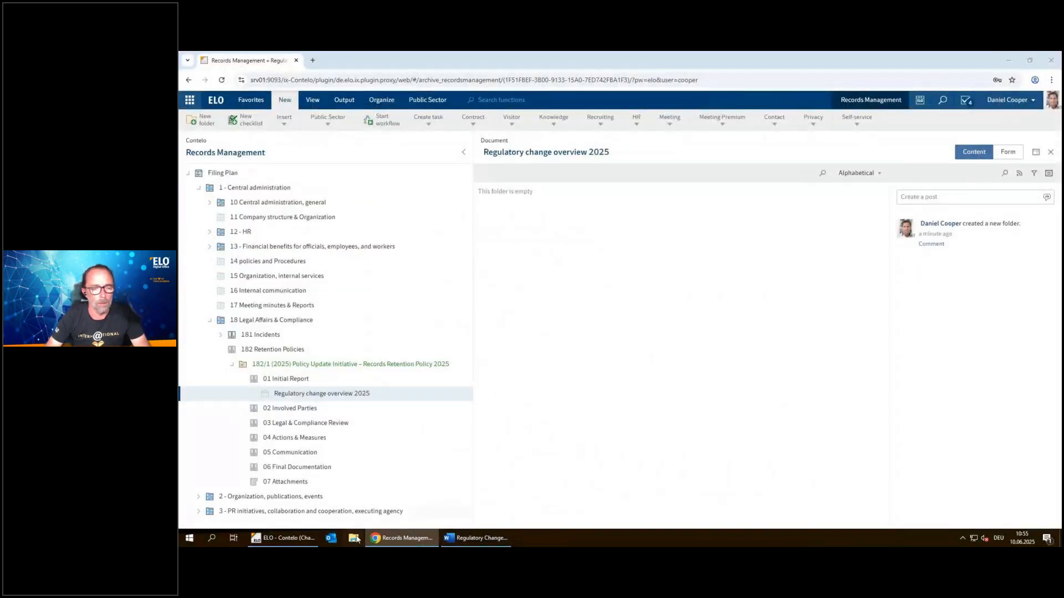
# File "Regulatory Change Overview 2025.docx" from File Explorer into the "Regulatory change overview 2025" document folder, accepting the proposed metadata
pyautogui.press('super+e')
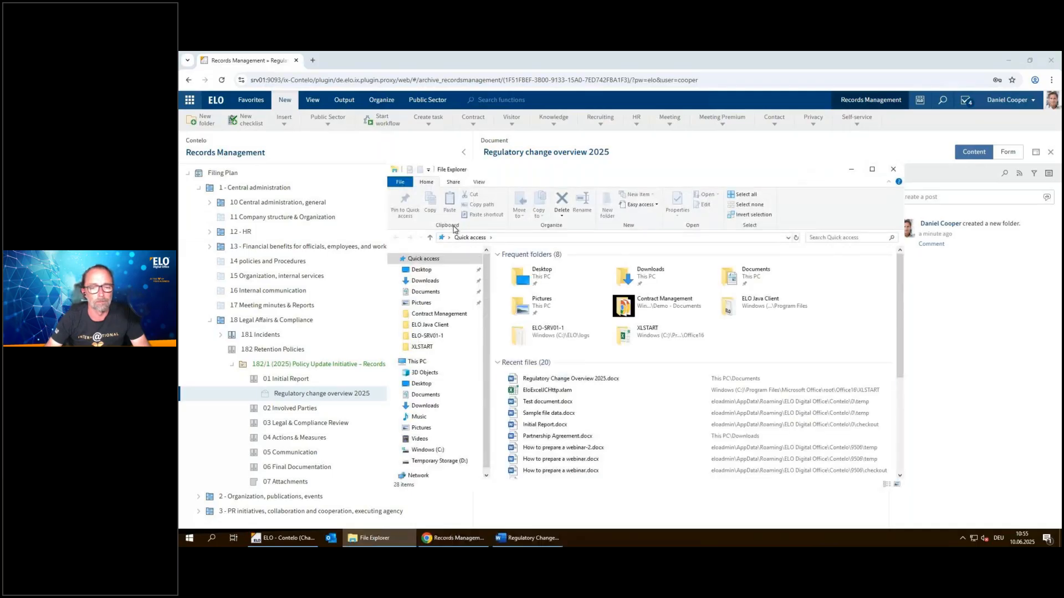
pyautogui.click(546, 379)
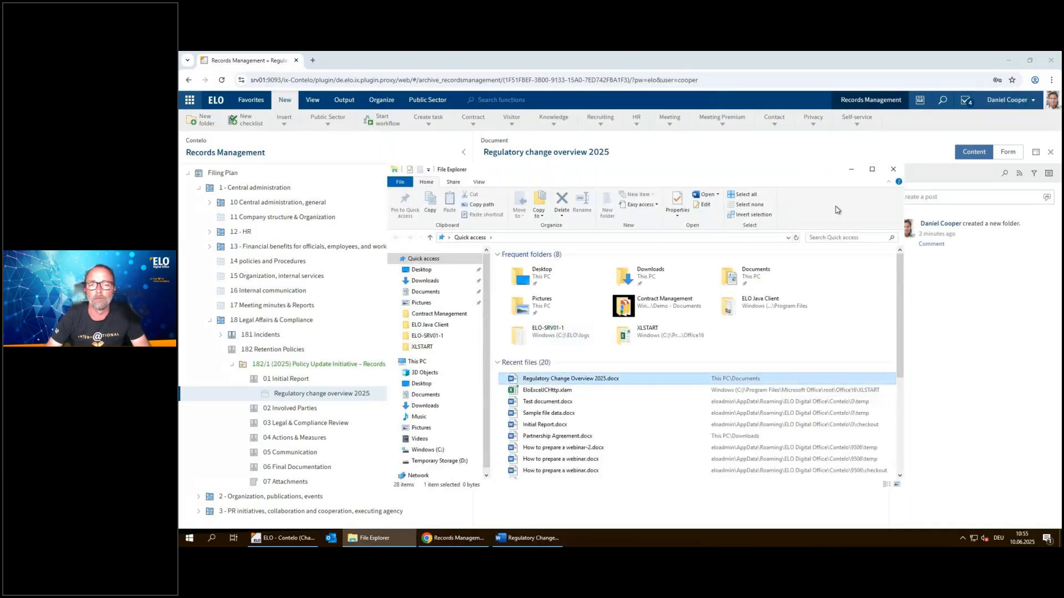
pyautogui.moveTo(554, 379); pyautogui.dragTo(348, 399)
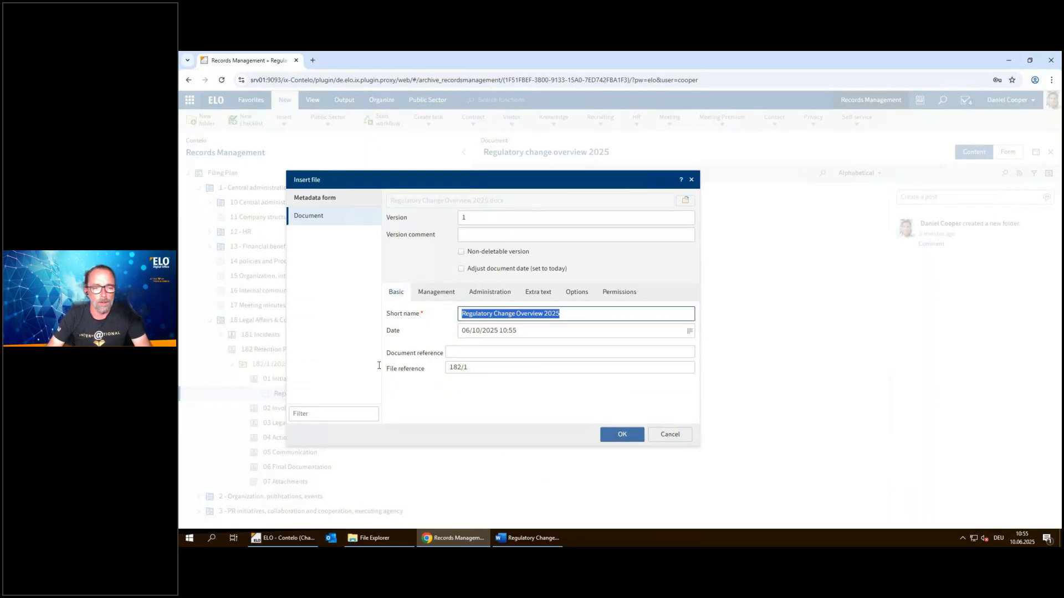
pyautogui.click(623, 435)
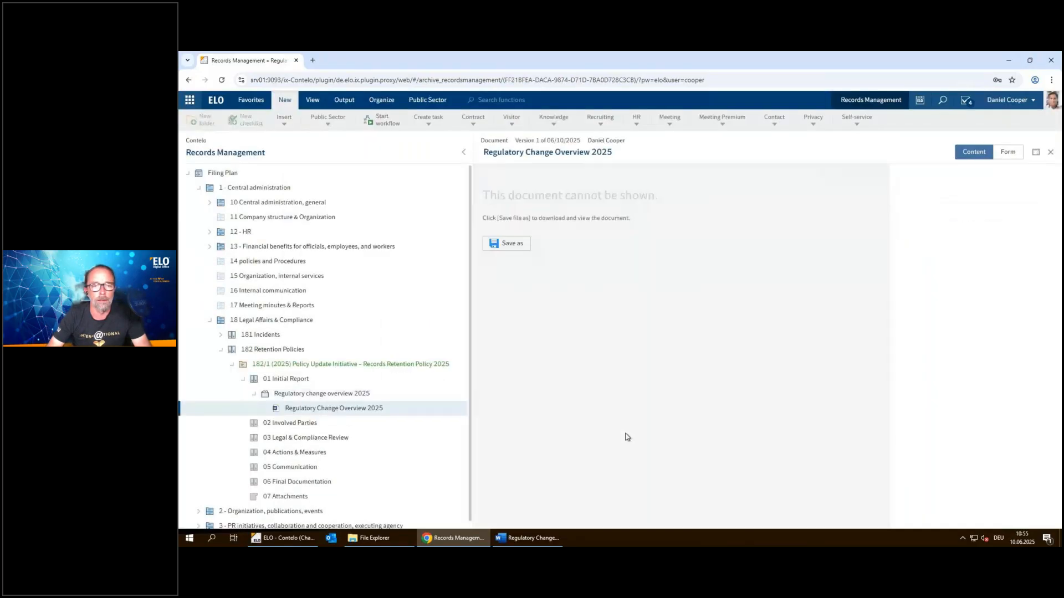
# Review the "Regulatory change overview 2025" folder and case file 182/1, and collapse the tree up to "18 Legal Affairs & Compliance"
pyautogui.click(337, 398)
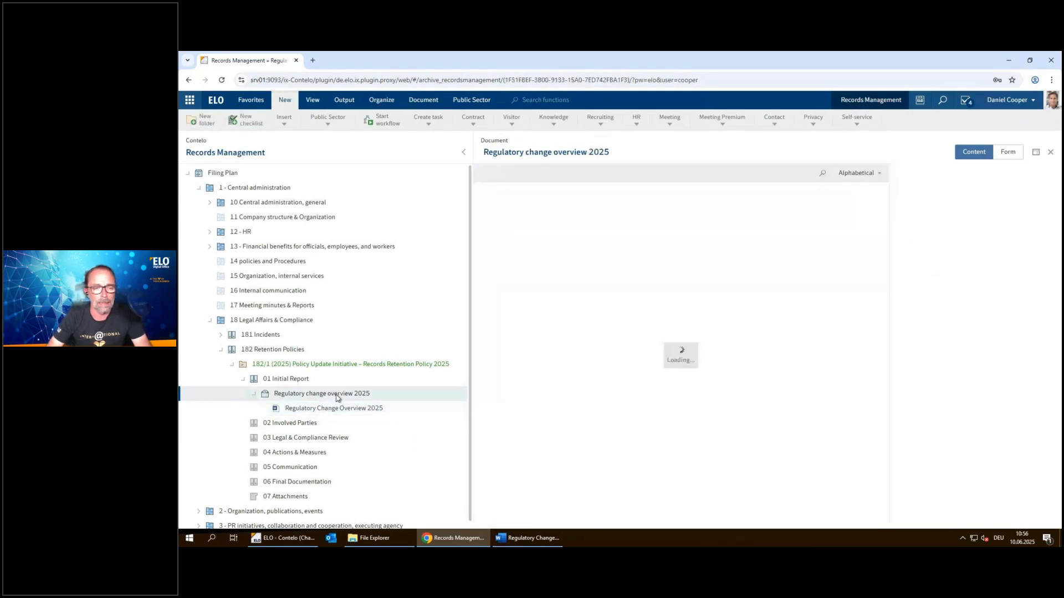
pyautogui.click(294, 366)
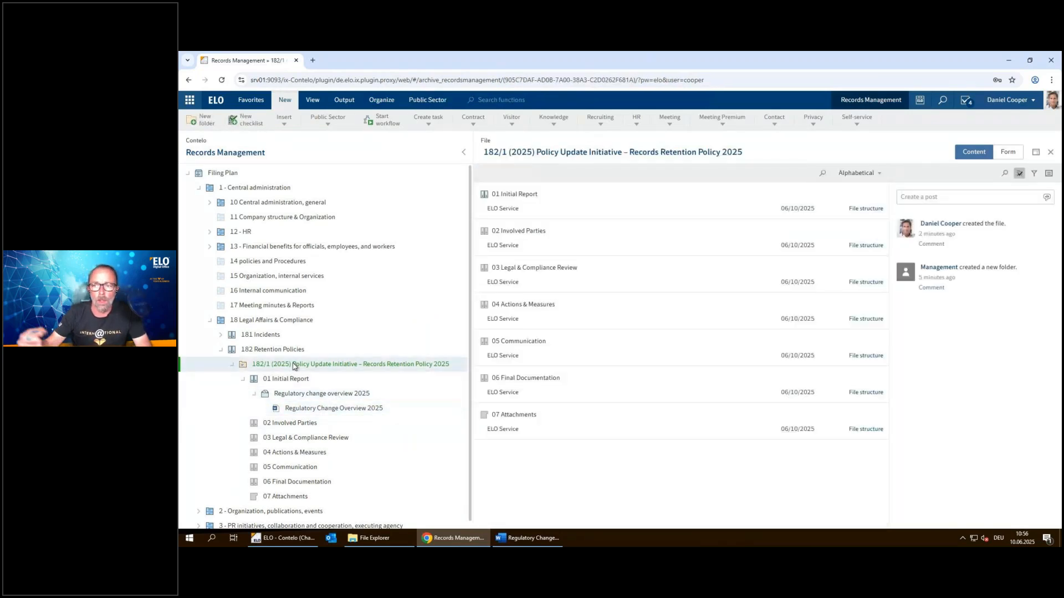
pyautogui.click(231, 364)
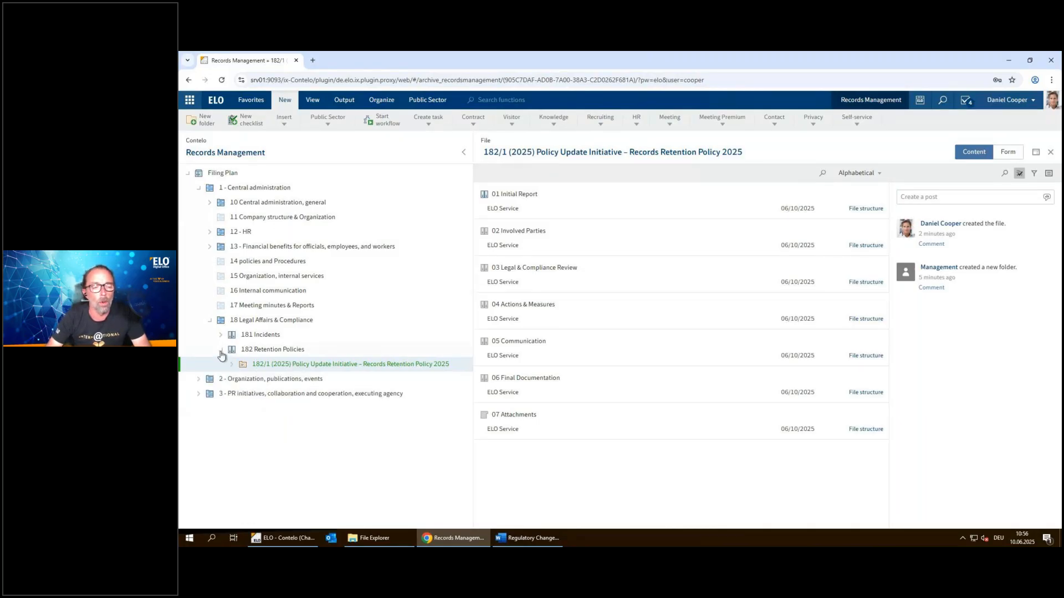
pyautogui.click(221, 350)
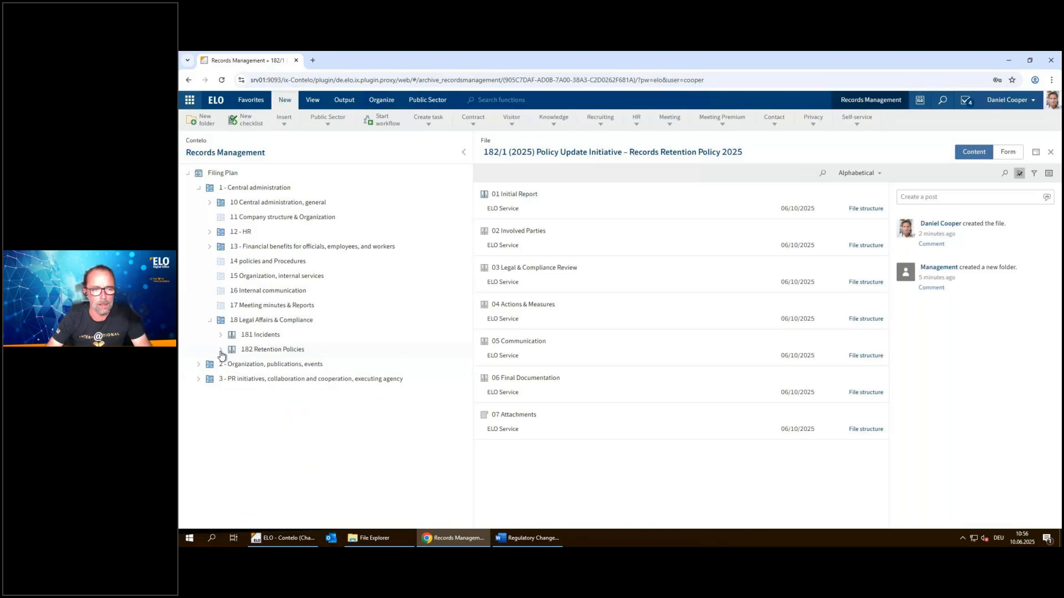
pyautogui.click(210, 320)
# Expand "2 - Organization, publications, events" and "22 - Internal Audit", select the 22/1 audit file, and show its Public Sector functions
pyautogui.click(200, 336)
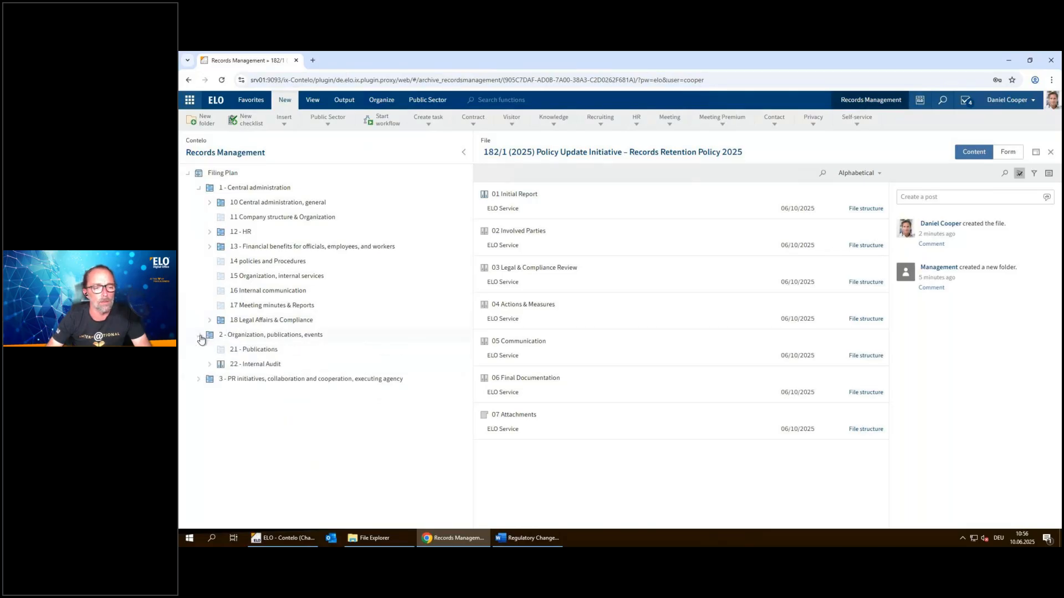
pyautogui.click(210, 364)
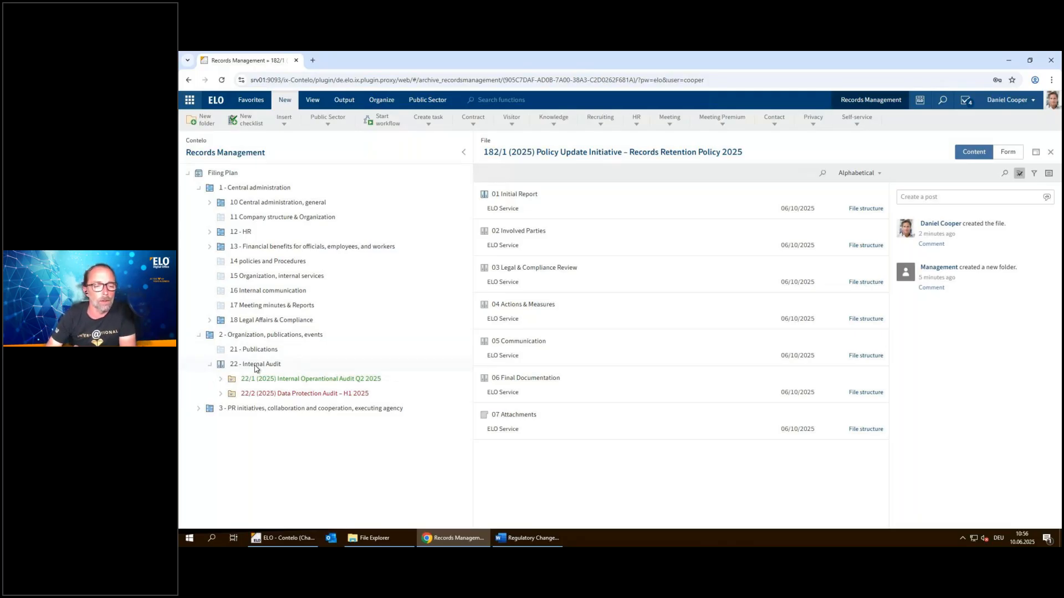
pyautogui.click(283, 381)
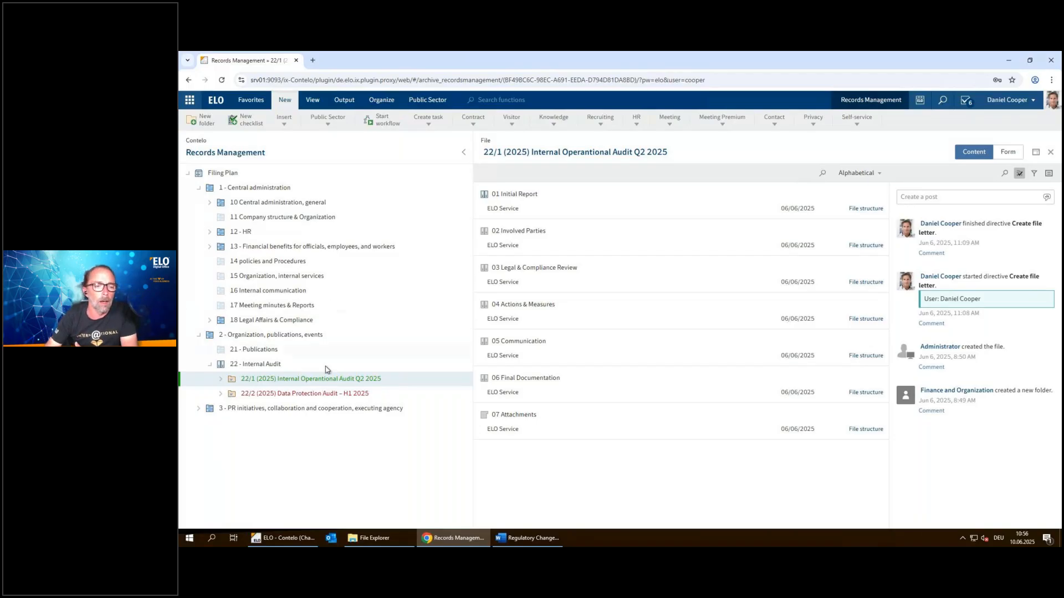
pyautogui.click(428, 100)
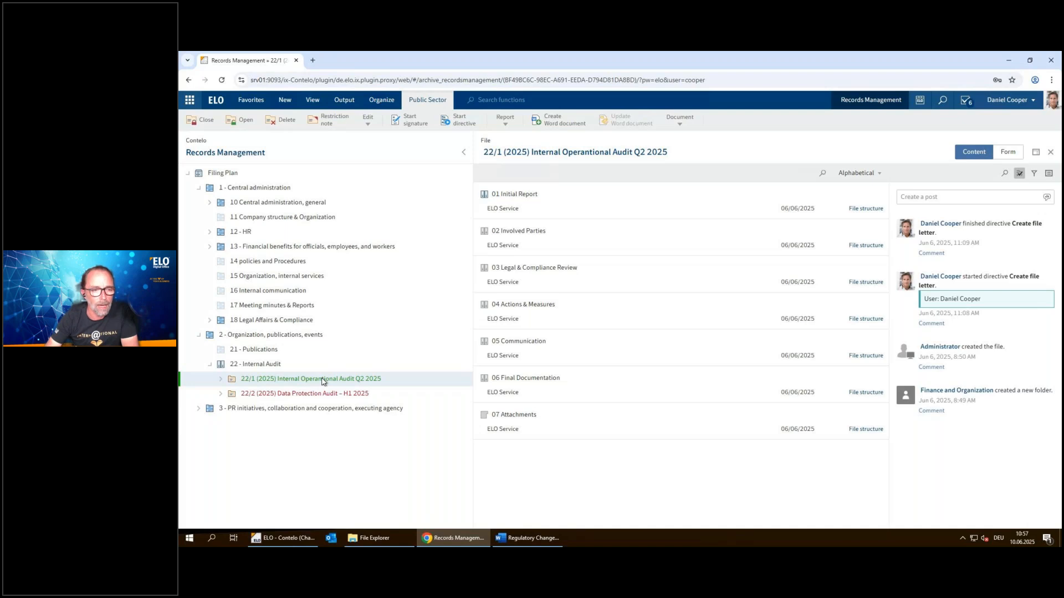
# Expand the 22/1 audit file and its "01 Initial Report" section, and select the "Initial Report" document
pyautogui.click(220, 379)
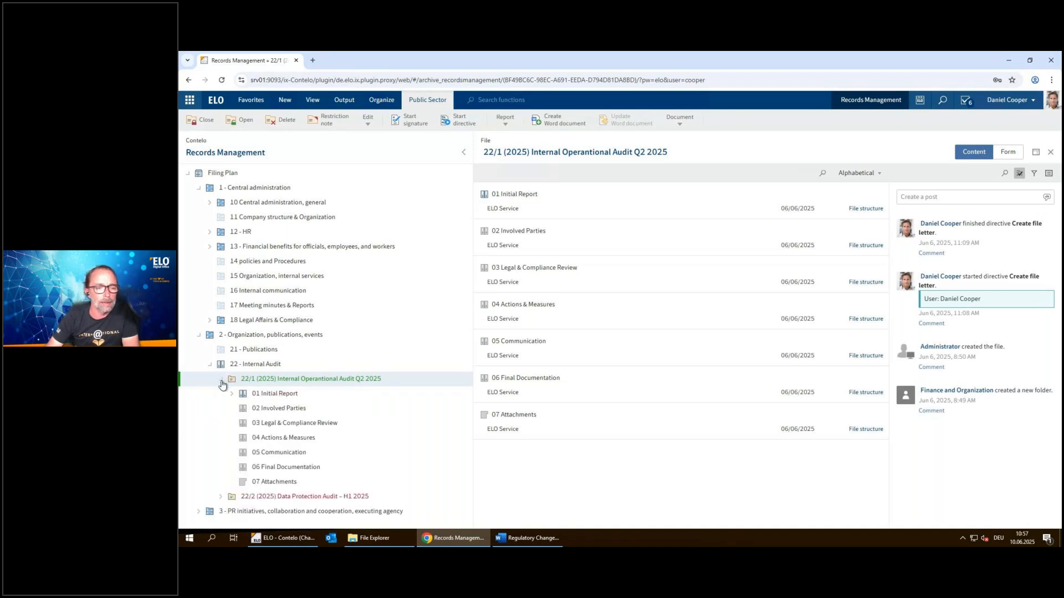
pyautogui.click(280, 395)
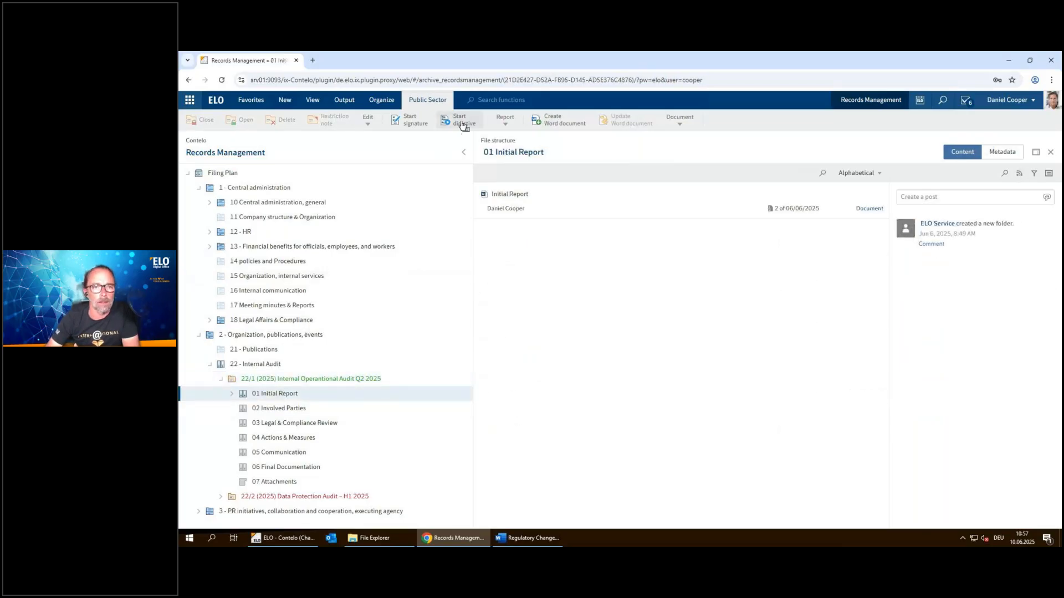
pyautogui.click(232, 394)
pyautogui.click(263, 410)
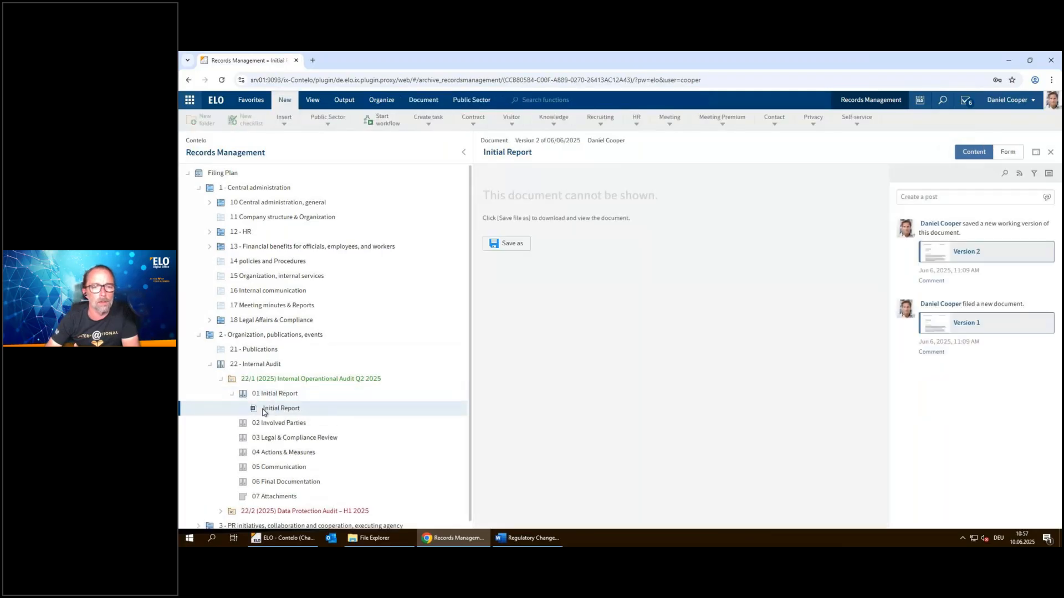
# Start an Archive directive for the "Initial Report" document with the selected colleague as its owner
pyautogui.click(472, 100)
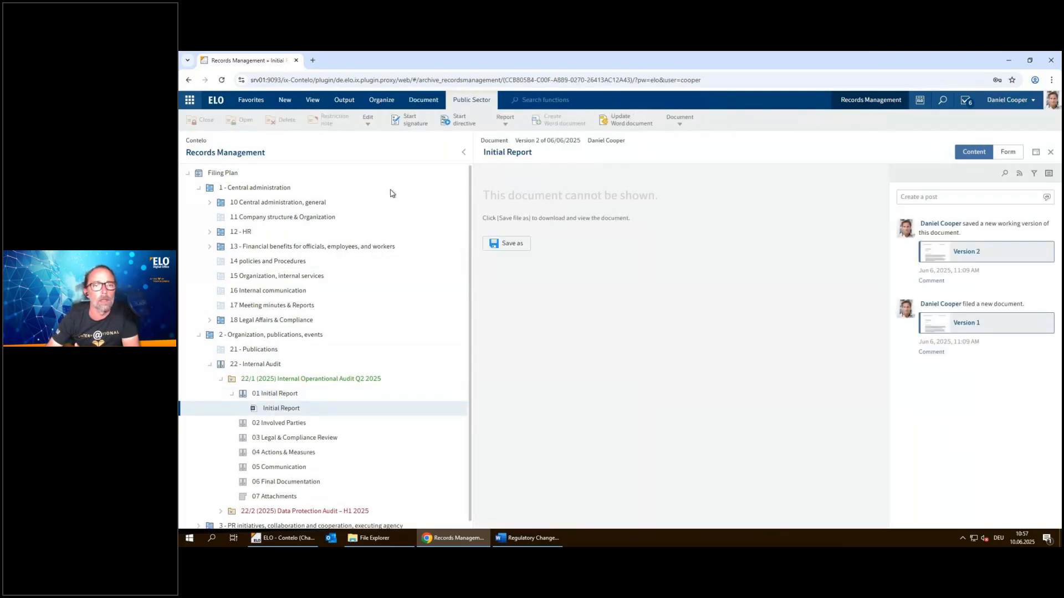
pyautogui.click(464, 127)
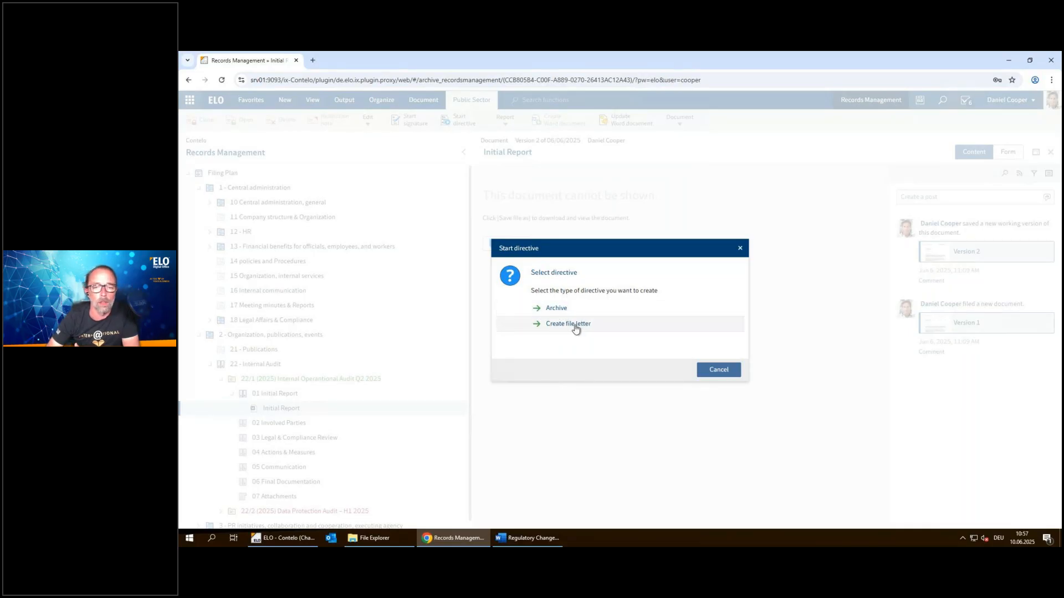
pyautogui.click(555, 311)
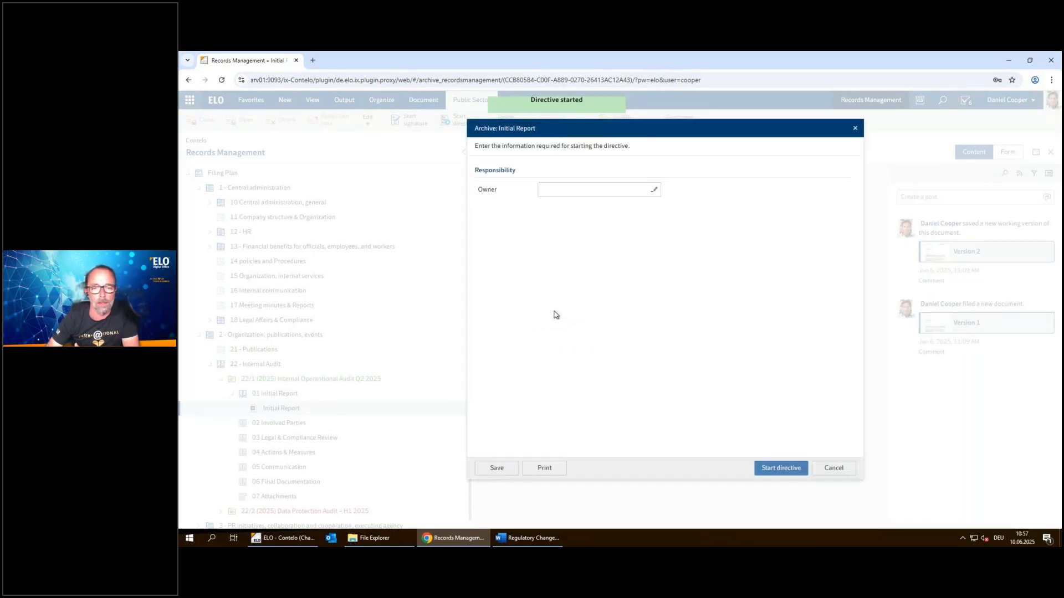
pyautogui.click(602, 191)
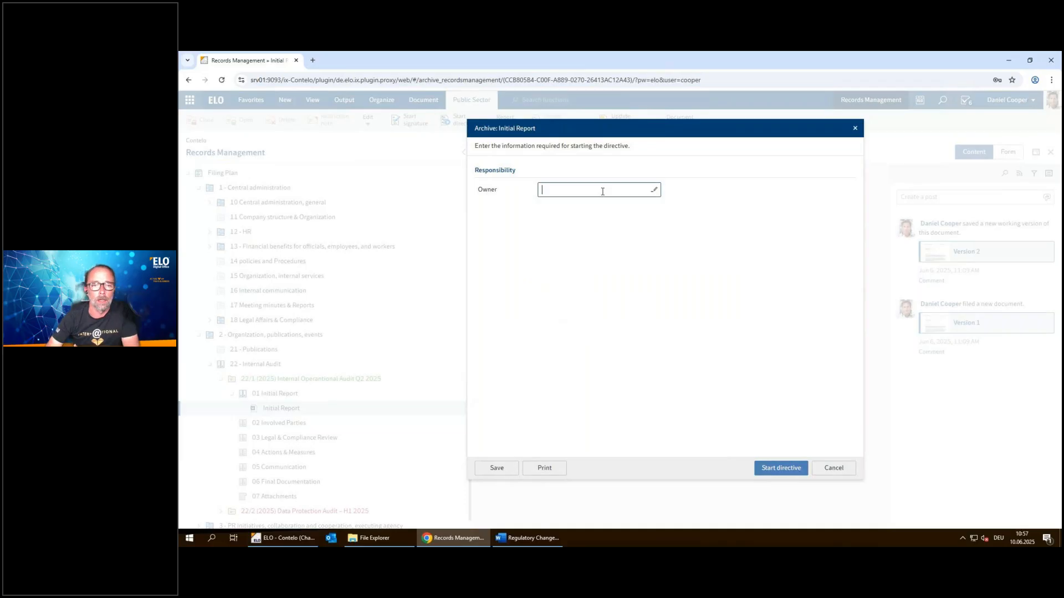
pyautogui.write('Benn')
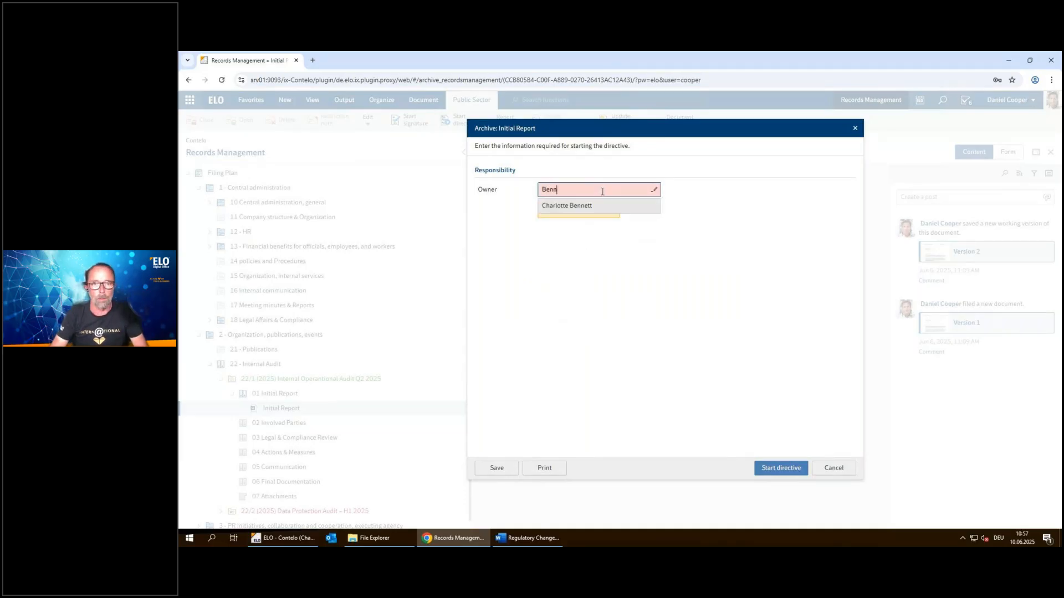
pyautogui.click(579, 206)
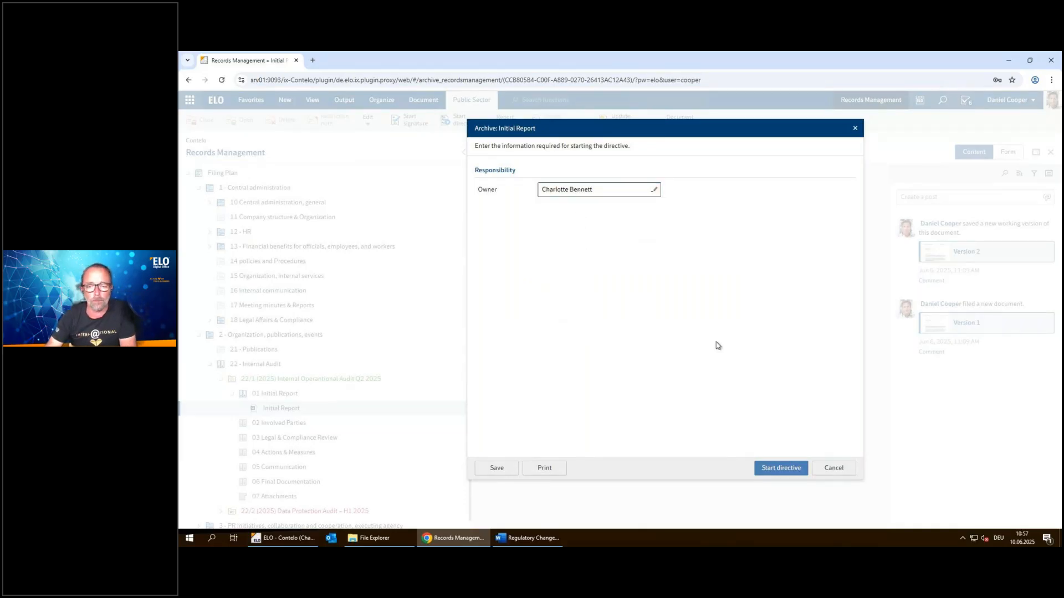
pyautogui.click(775, 471)
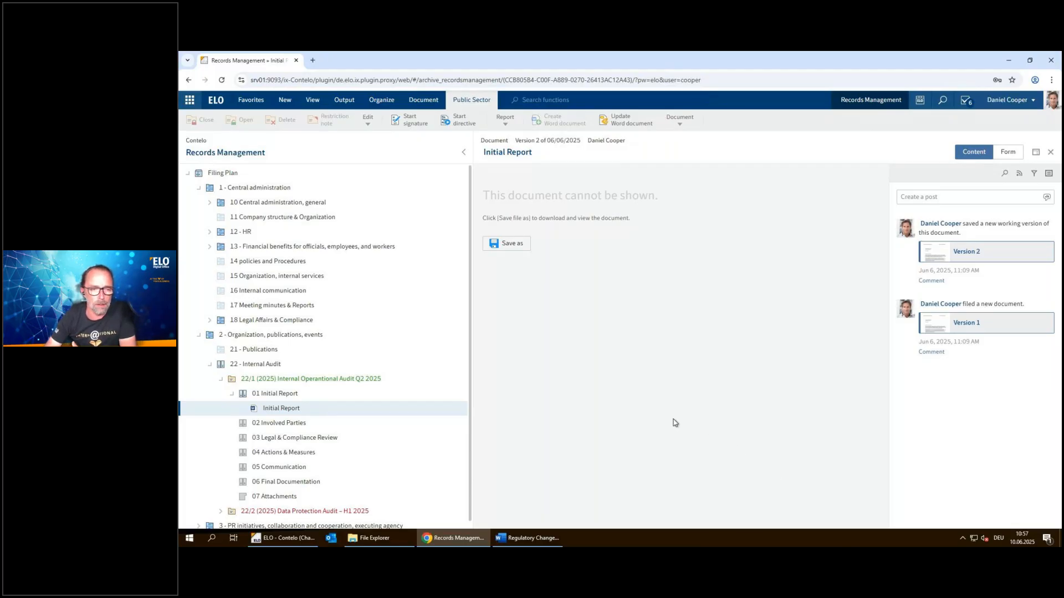
# Select the 22/1 audit file, review the change request form for it, and close the form without sending
pyautogui.click(272, 394)
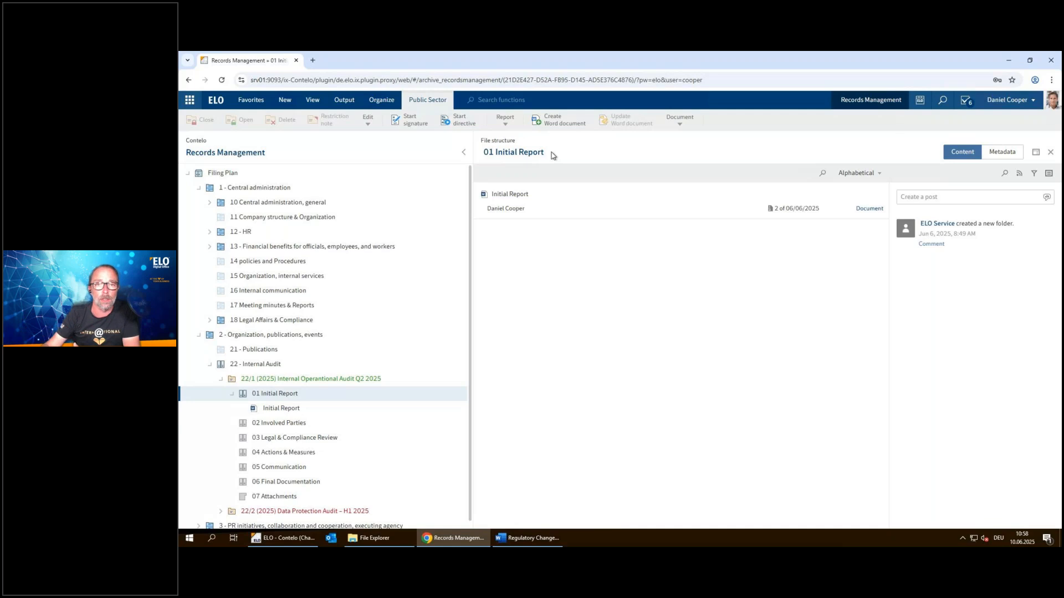
pyautogui.click(299, 380)
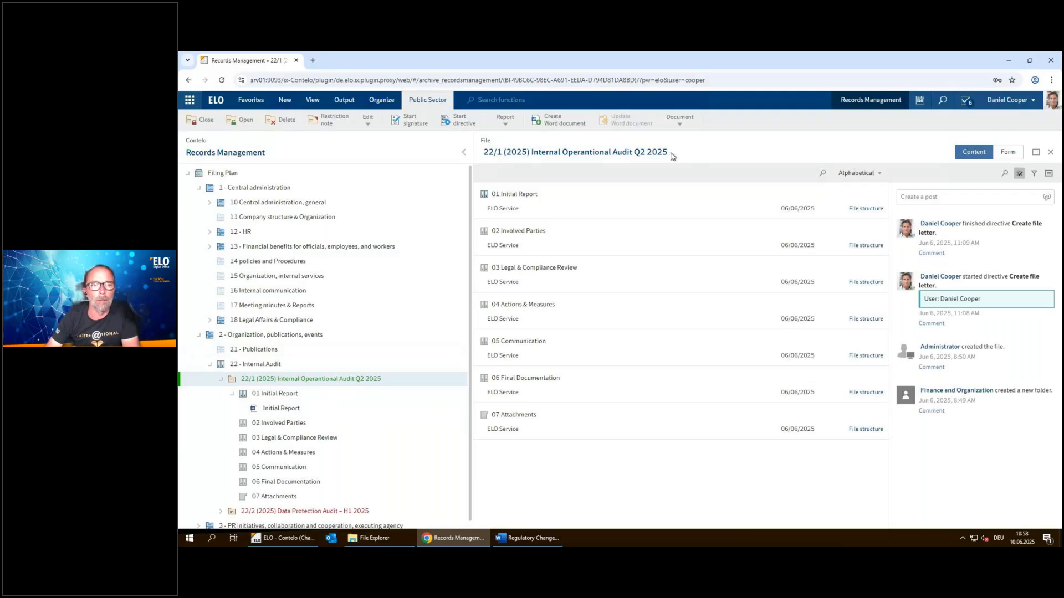
pyautogui.click(367, 123)
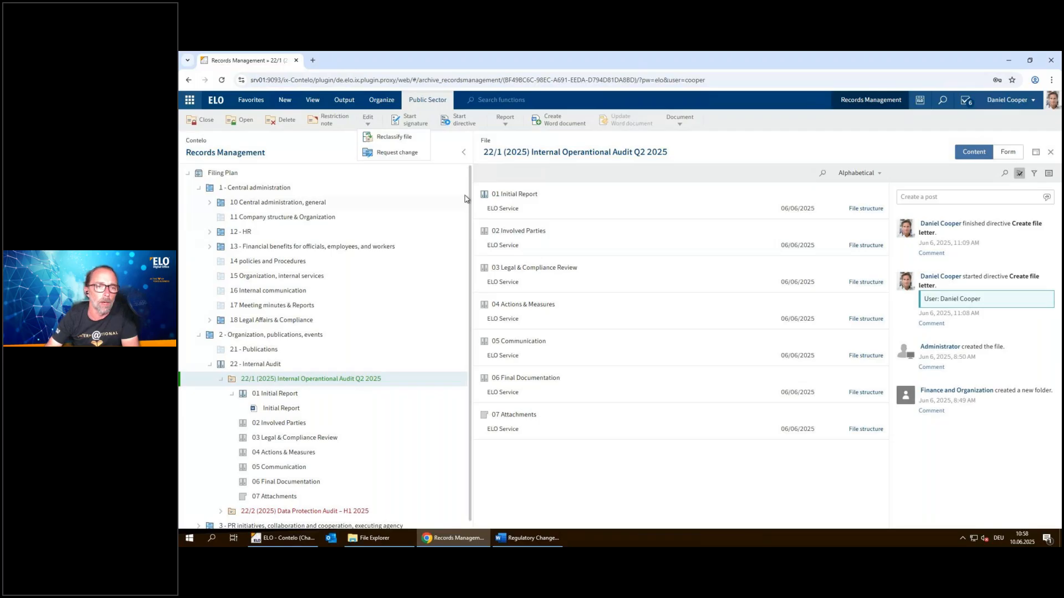
pyautogui.click(408, 159)
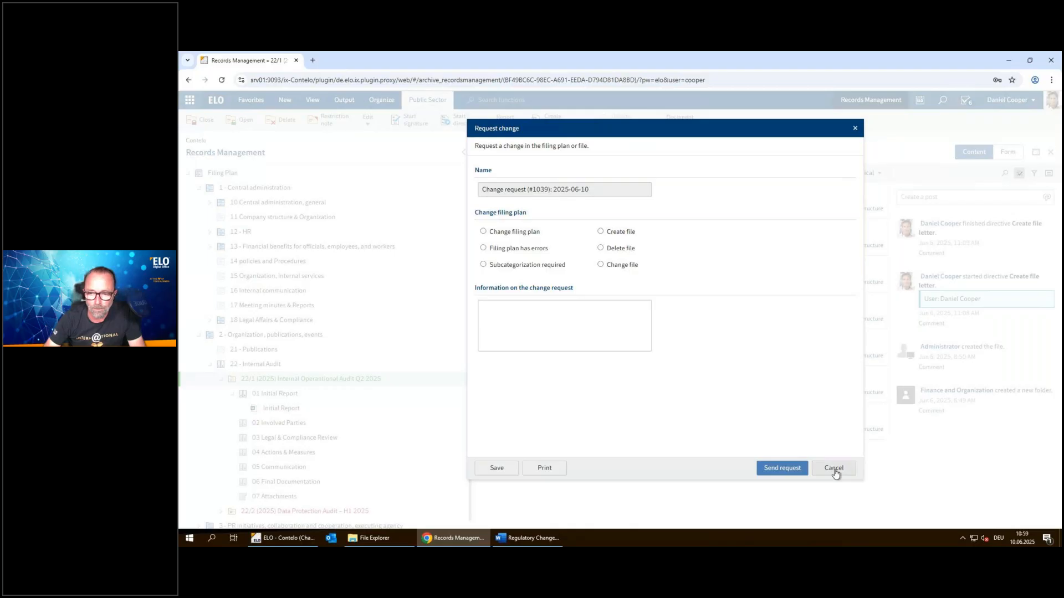
pyautogui.click(834, 472)
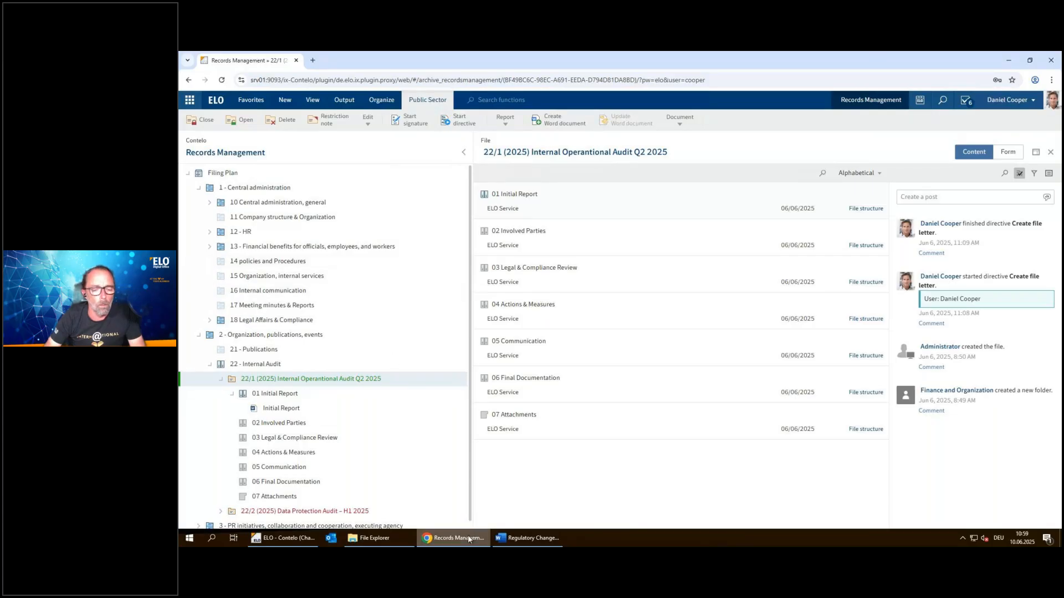
# Minimize the browser and File Explorer, switch to the ELO desktop client, and show the directive owner's tasks
pyautogui.moveTo(465, 538)
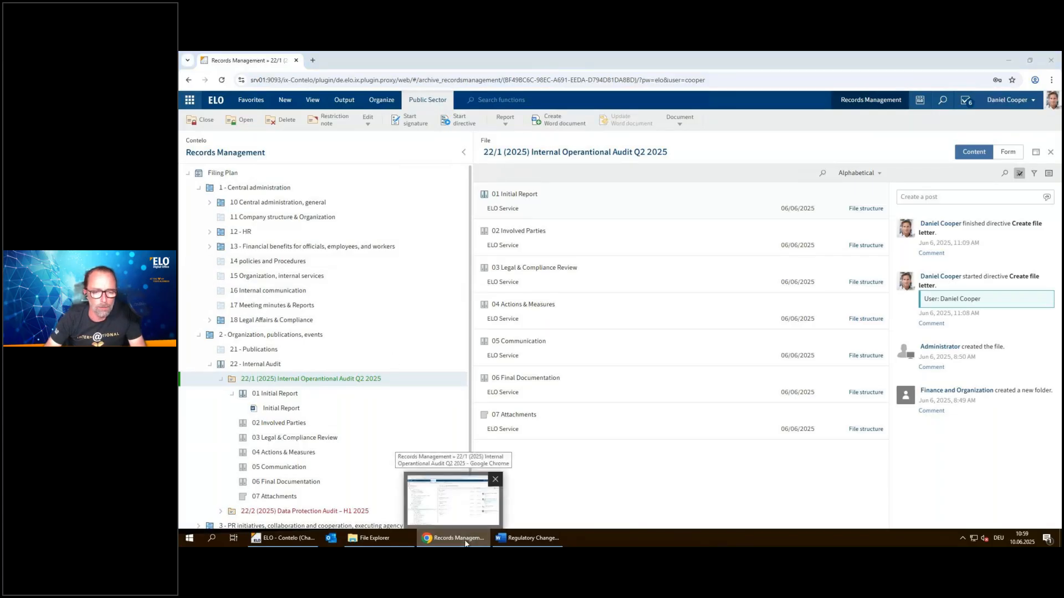
pyautogui.click(464, 539)
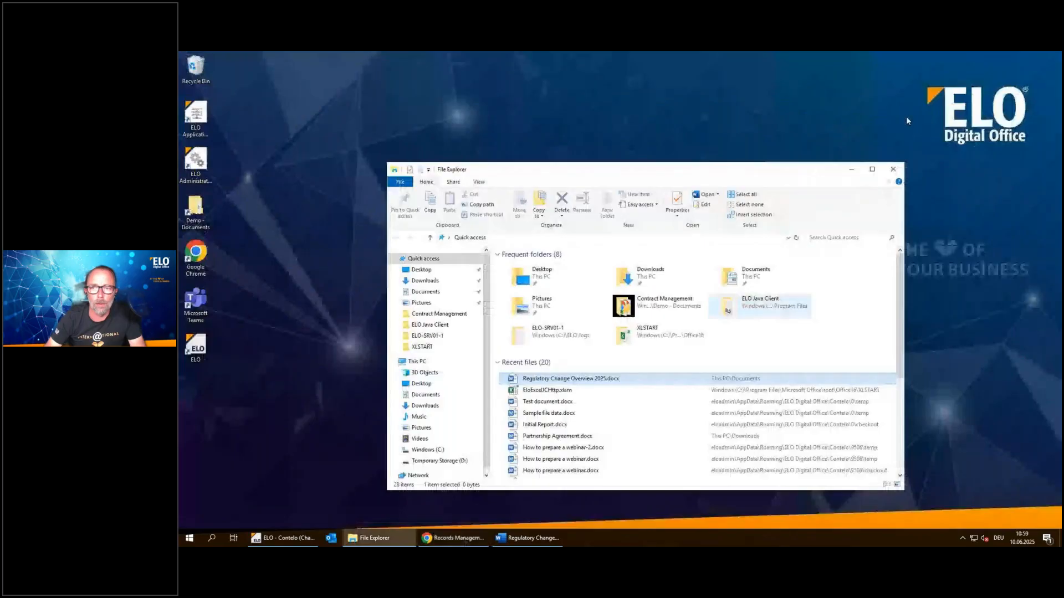
pyautogui.click(852, 169)
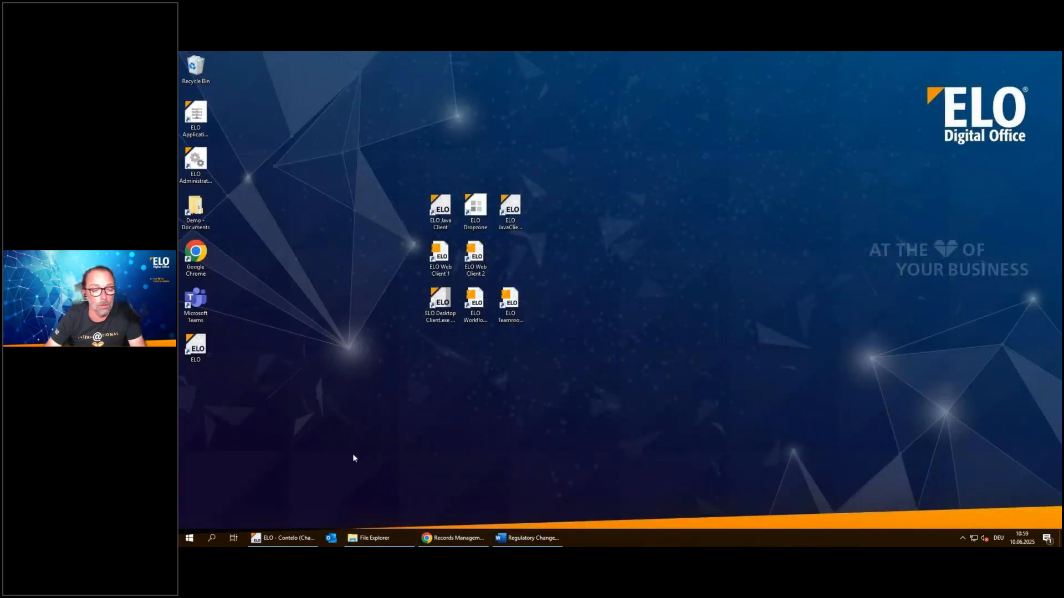
pyautogui.moveTo(281, 546)
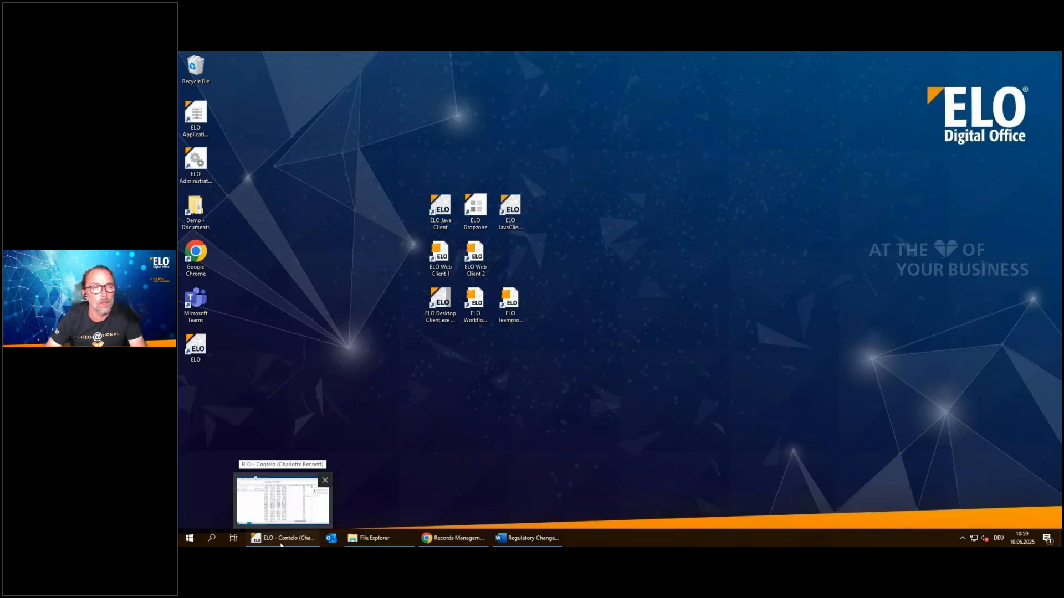
pyautogui.click(281, 540)
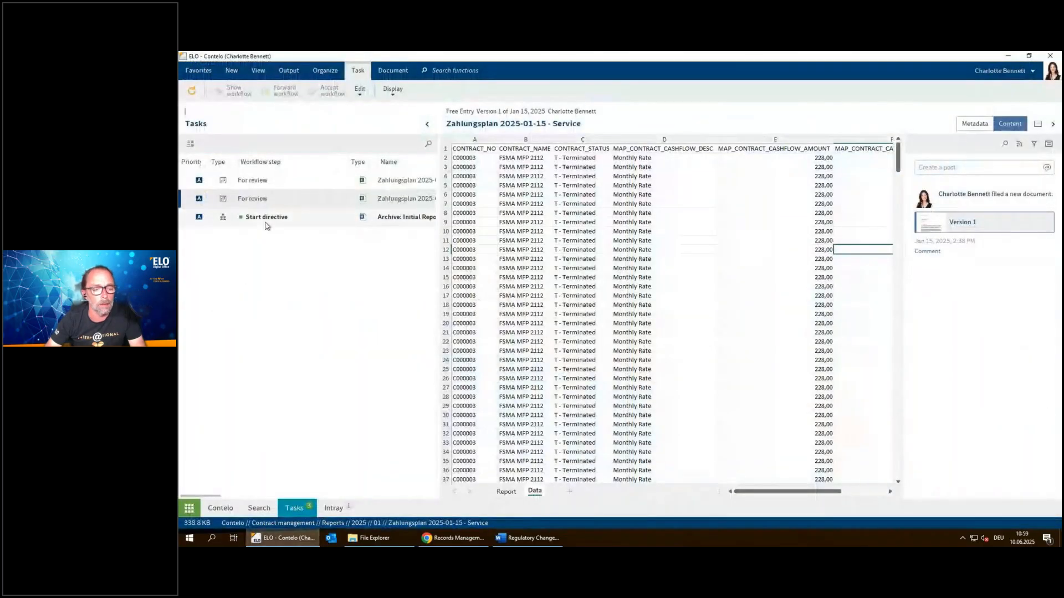
pyautogui.click(189, 510)
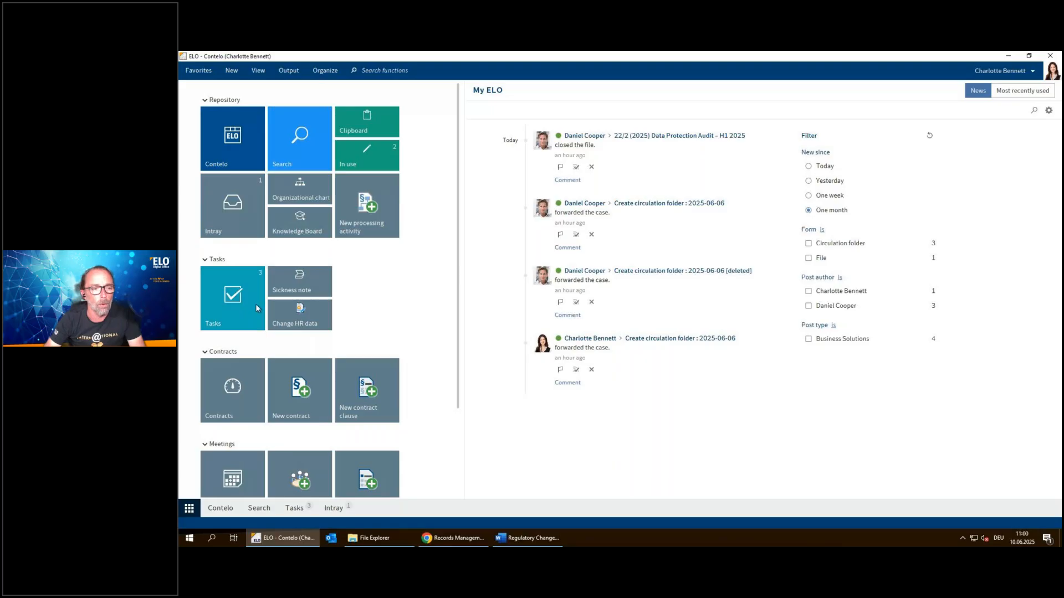
pyautogui.click(235, 301)
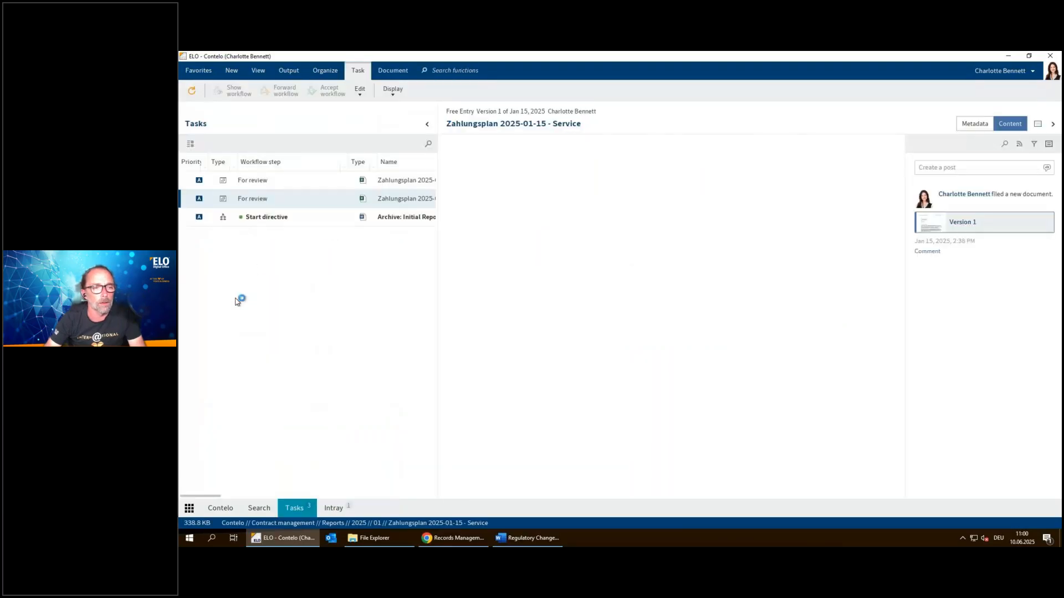
# Review the form of the "Archive: Initial Report" directive task and forward its workflow as Executed
pyautogui.click(248, 221)
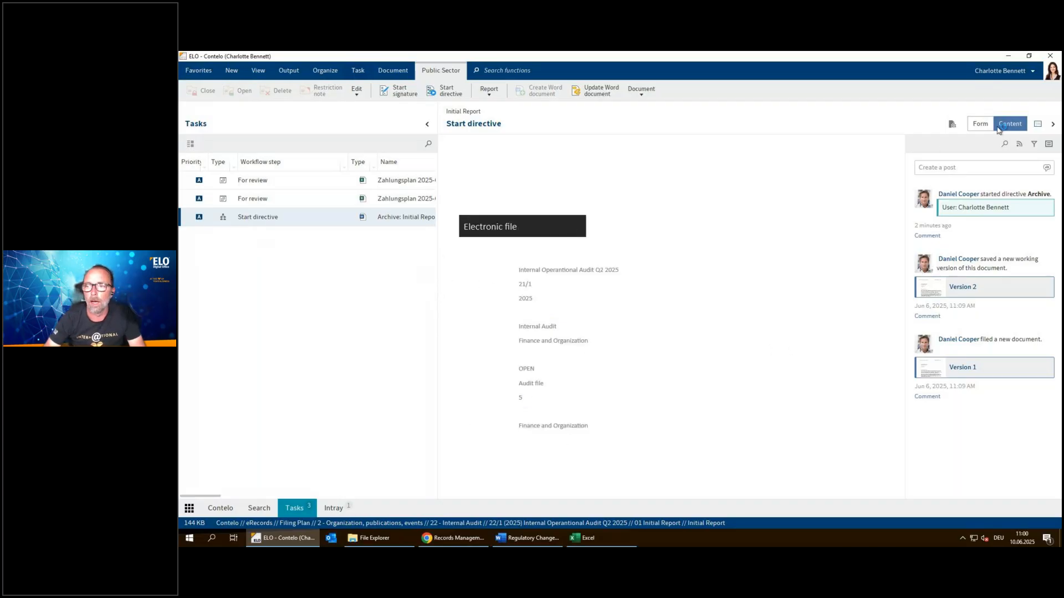
pyautogui.click(980, 123)
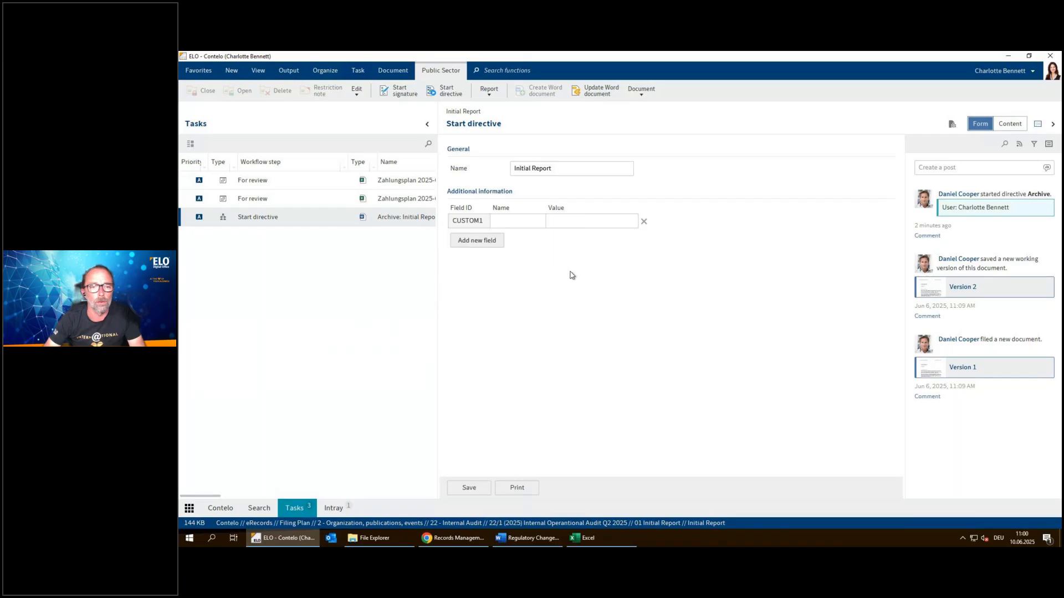
pyautogui.doubleClick(303, 223)
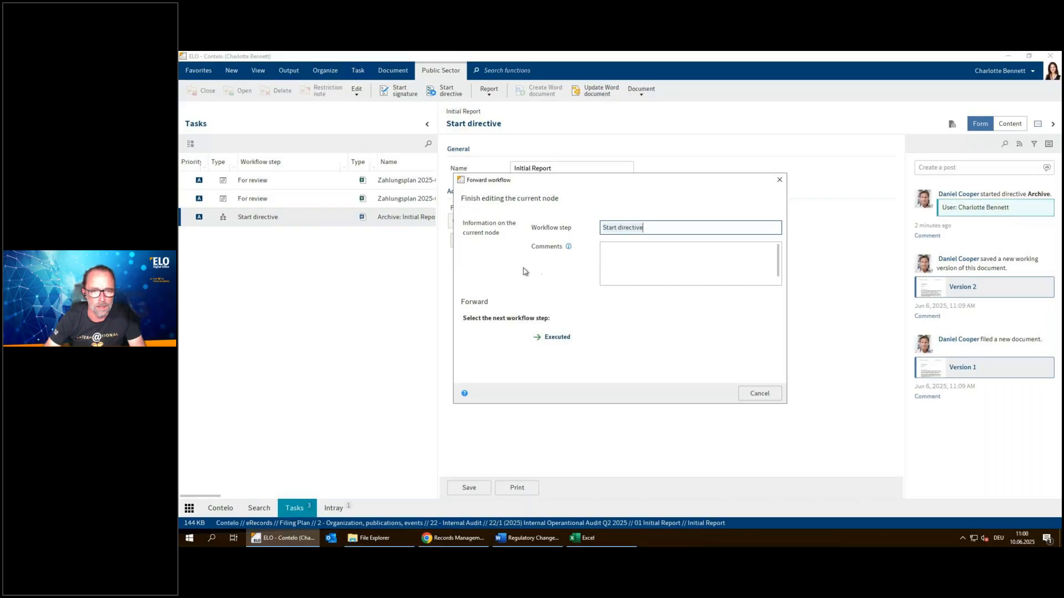
pyautogui.click(552, 337)
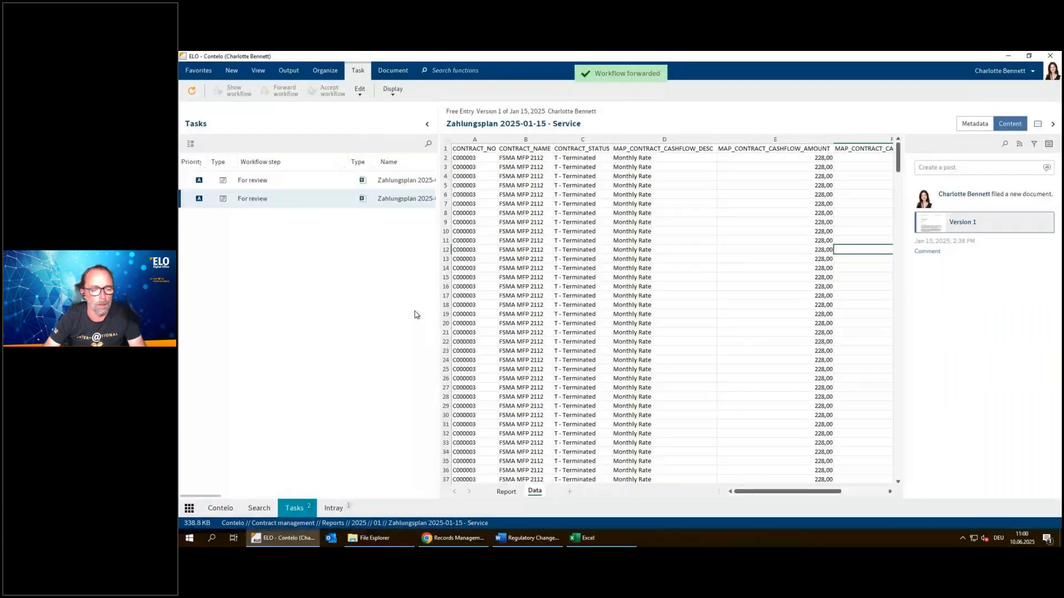
# Switch back to Records Management in Chrome and check the directive entries in the "Initial Report" document's feed
pyautogui.click(313, 539)
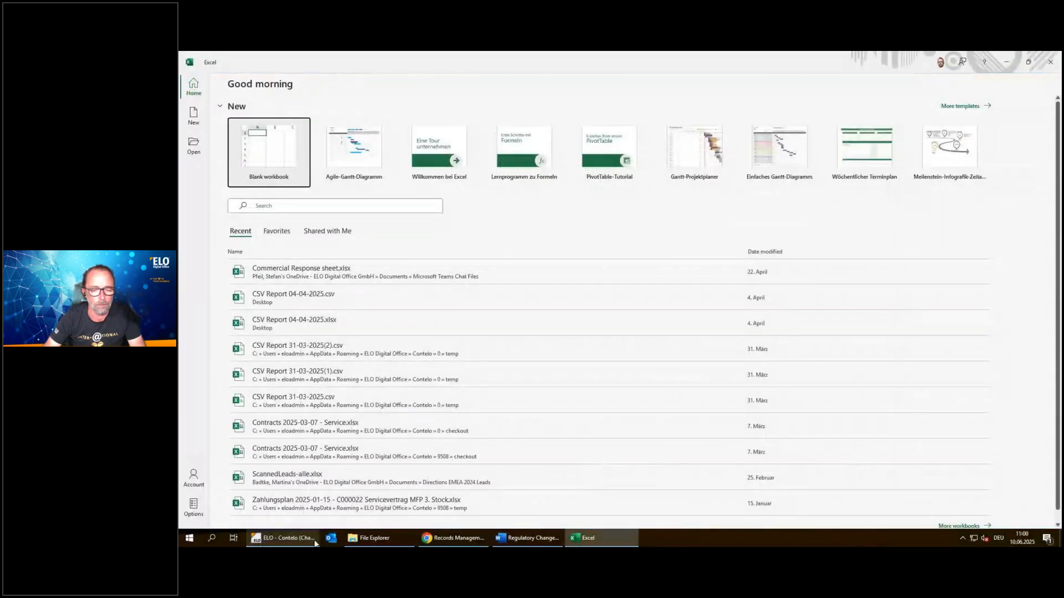
pyautogui.click(453, 539)
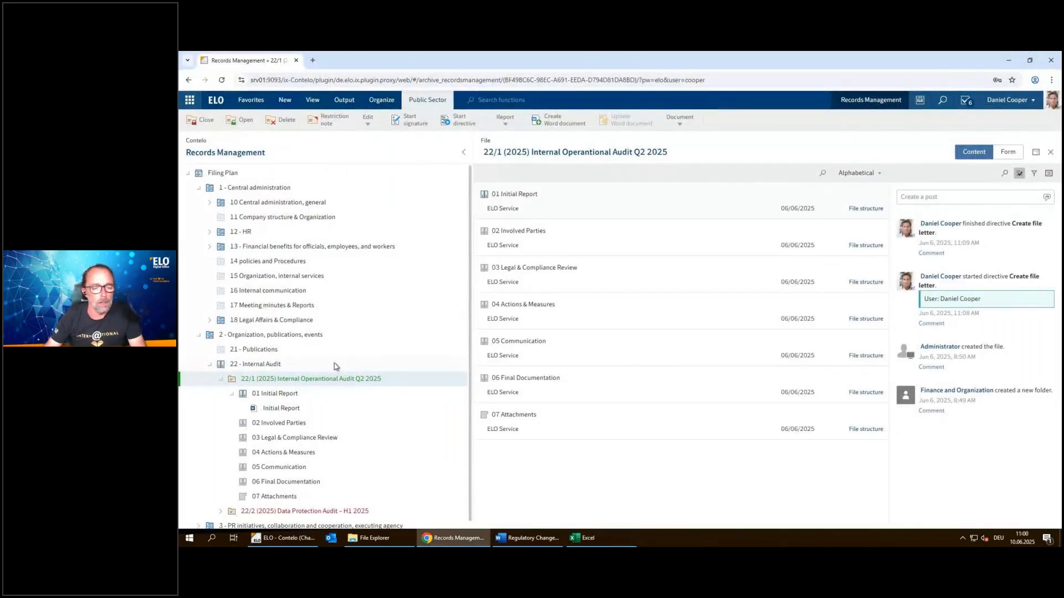
pyautogui.click(268, 365)
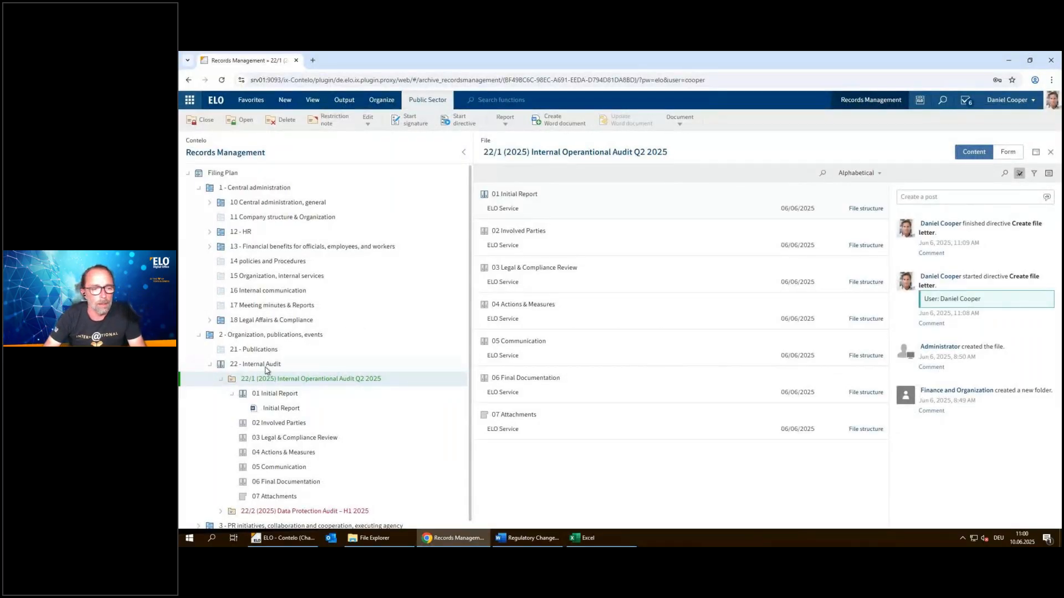
pyautogui.click(274, 395)
pyautogui.click(275, 409)
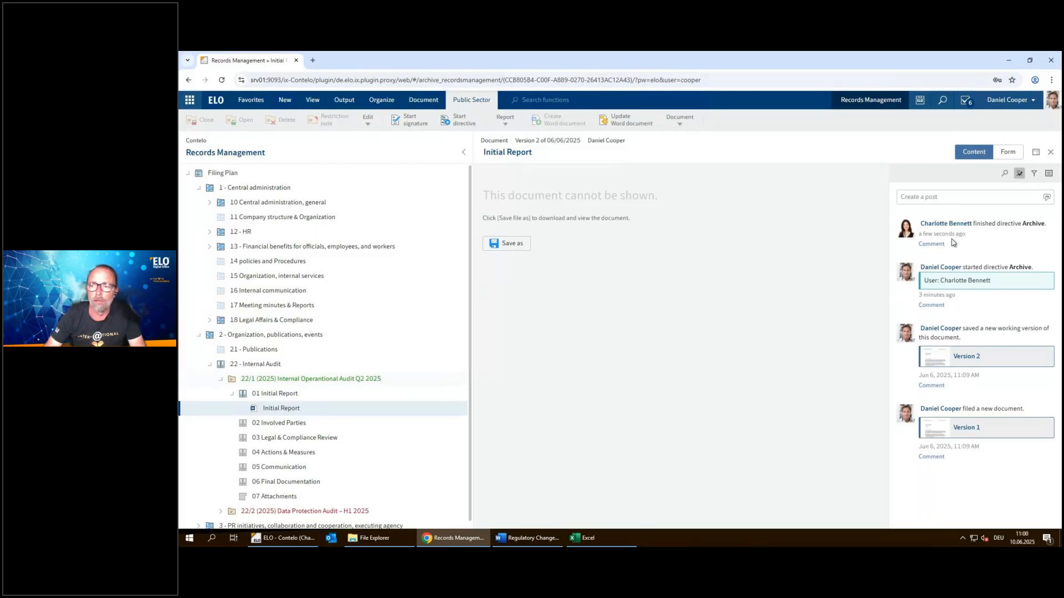
# Collapse "22 - Internal Audit" and review the 182/1 case file under "182 Retention Policies" and the "10 Central administration, general" category
pyautogui.click(257, 367)
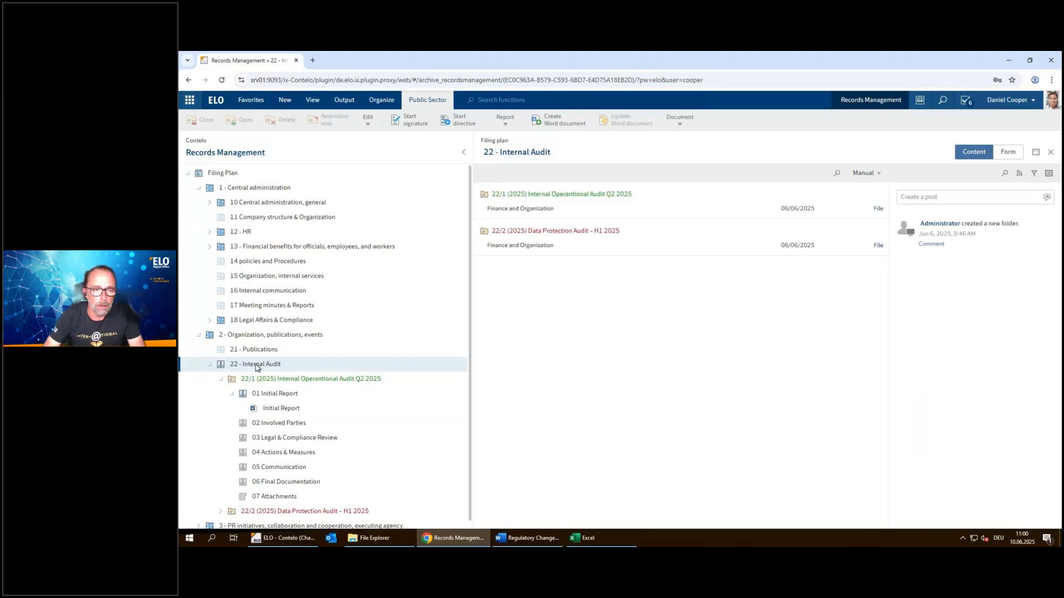
pyautogui.click(210, 365)
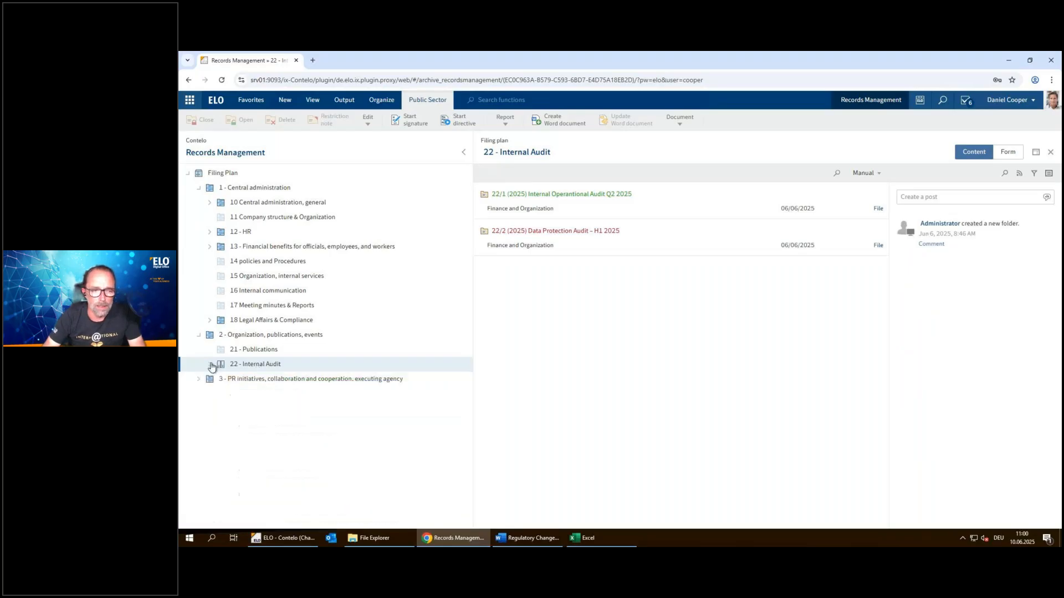
pyautogui.click(257, 189)
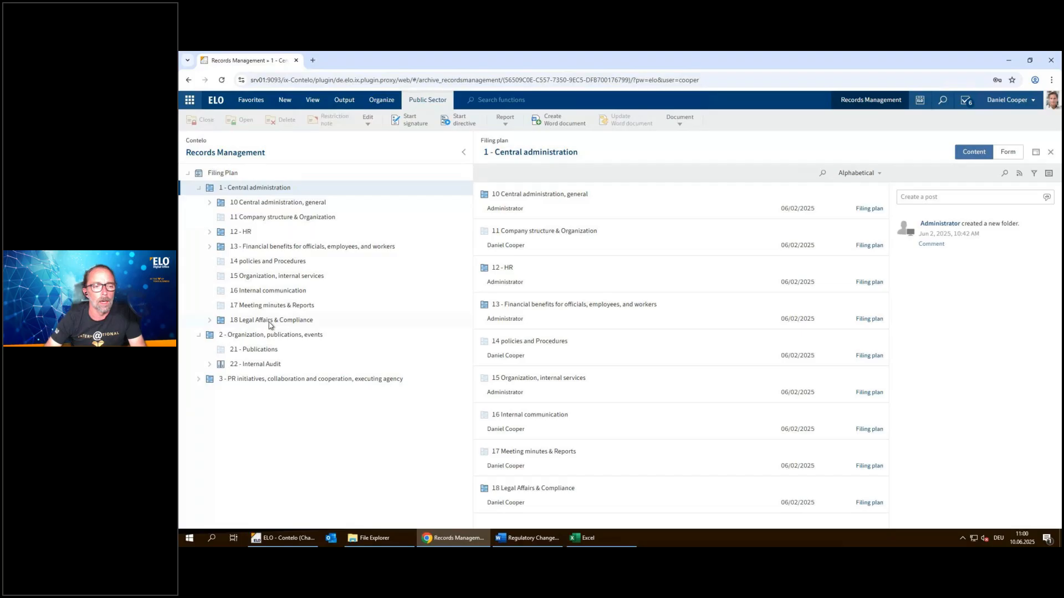
pyautogui.click(227, 324)
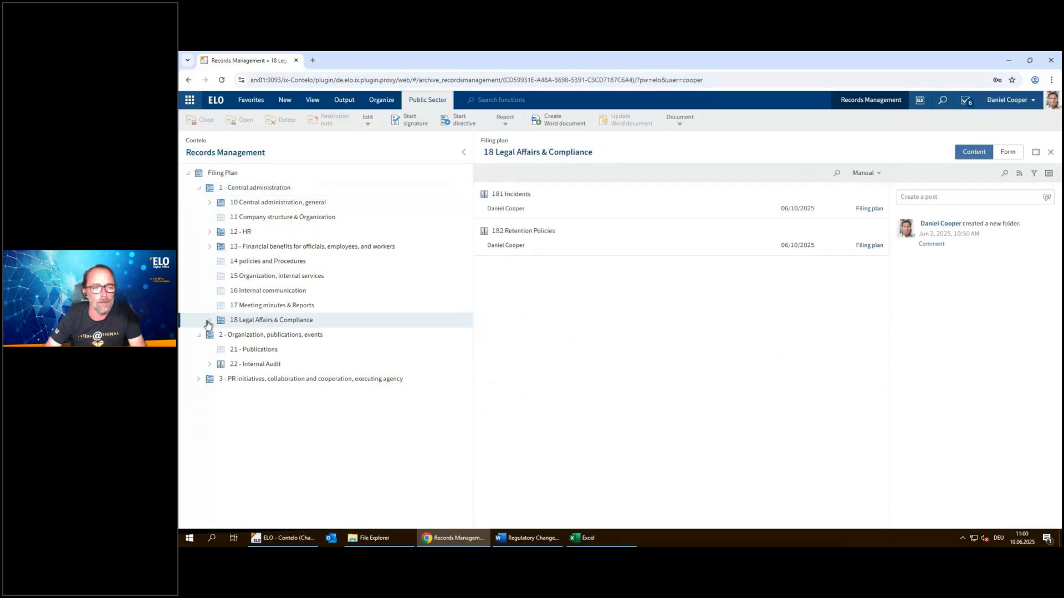
pyautogui.click(209, 322)
pyautogui.click(221, 351)
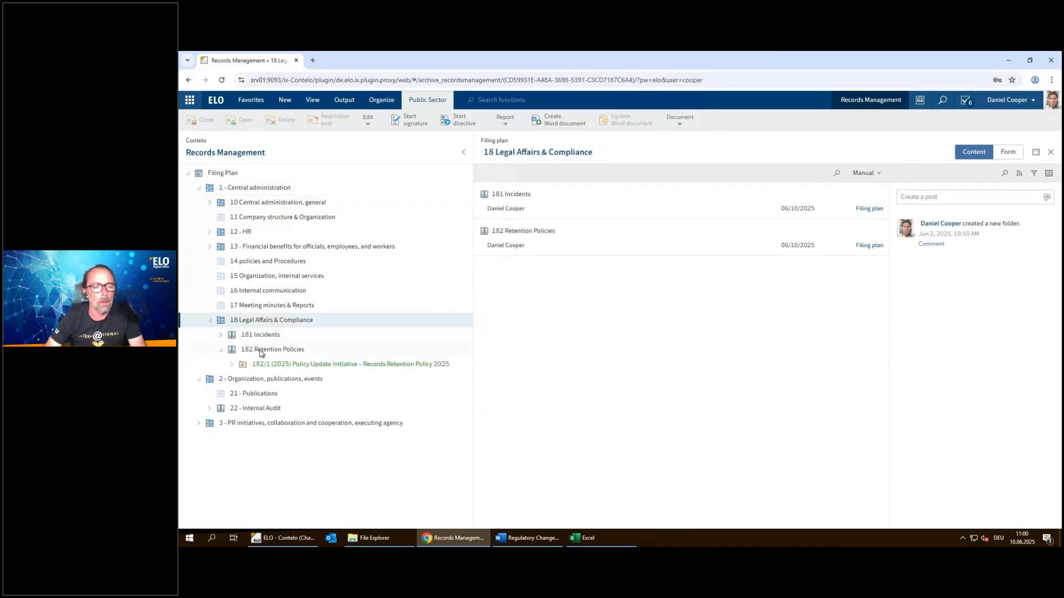
pyautogui.click(261, 351)
pyautogui.click(269, 365)
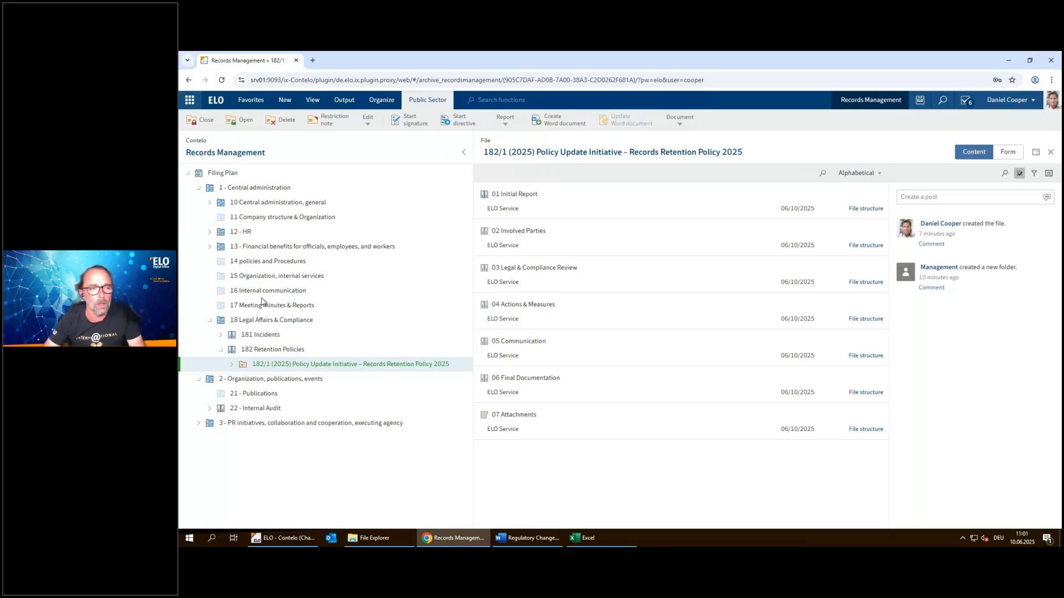
pyautogui.click(258, 204)
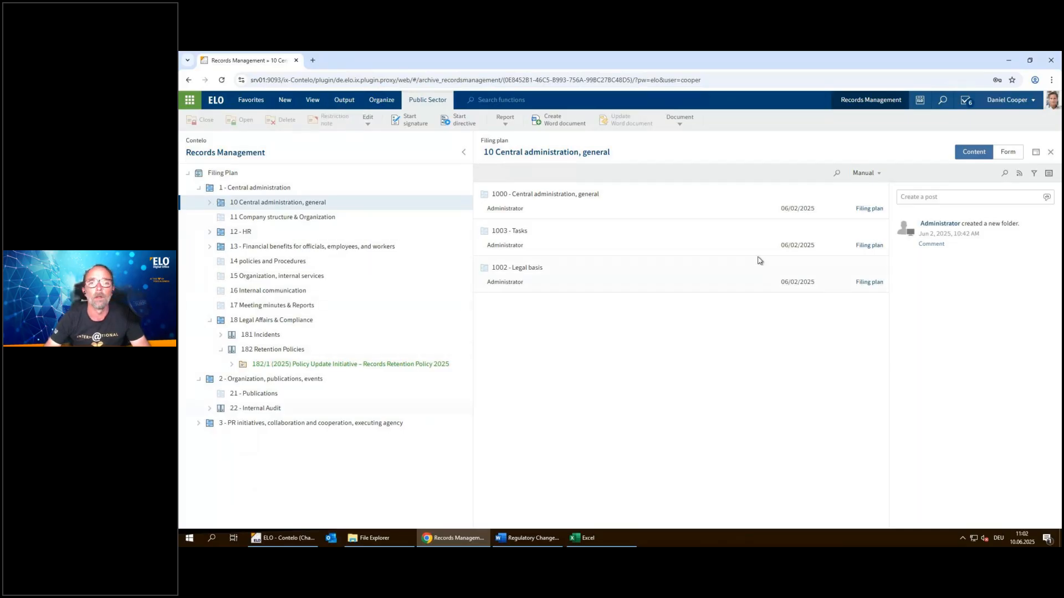
pyautogui.click(711, 55)
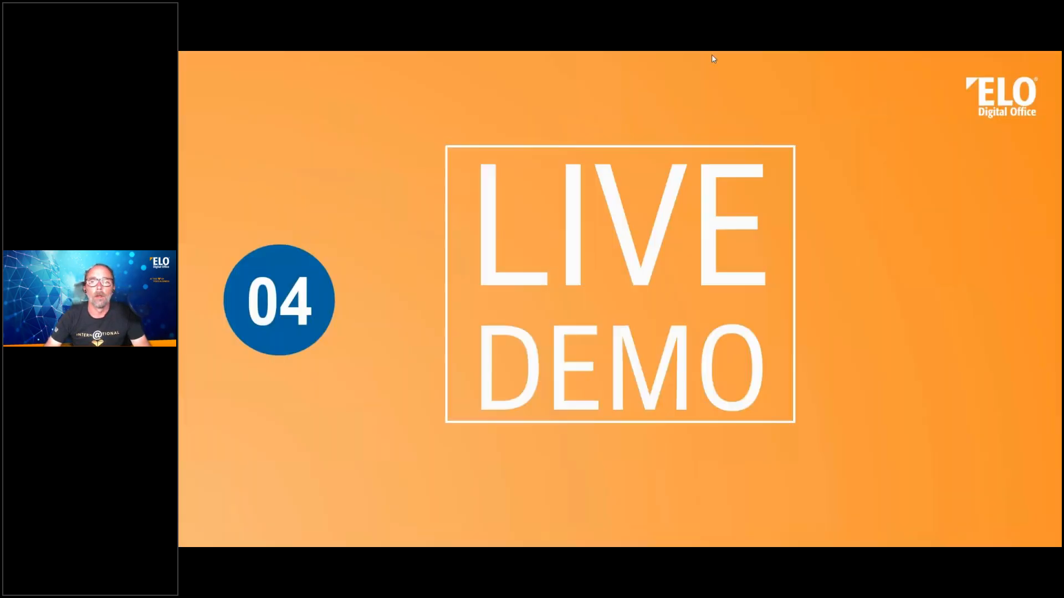
pyautogui.click(839, 400)
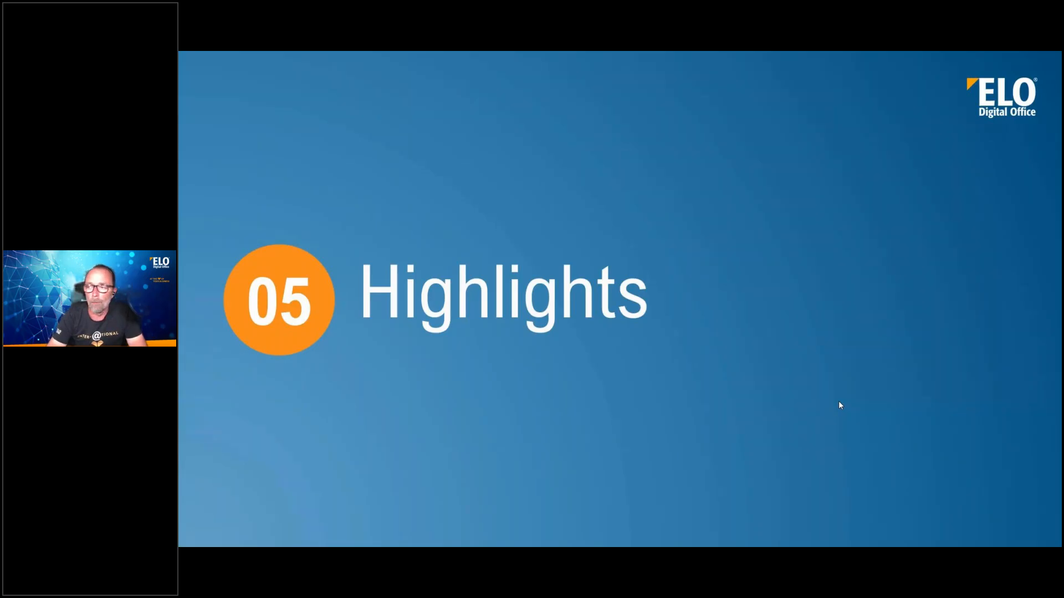
pyautogui.click(838, 405)
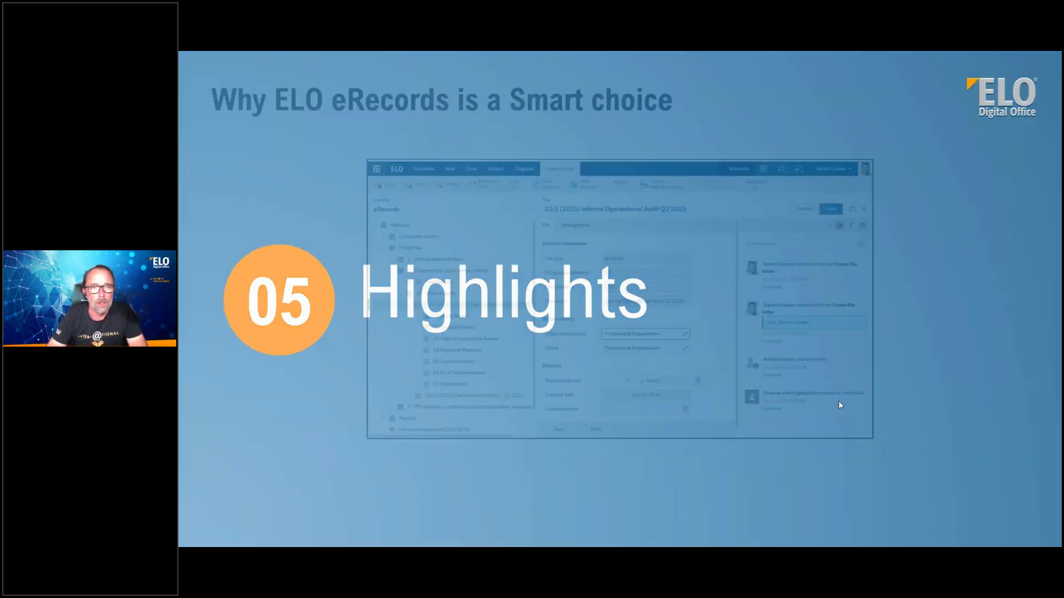